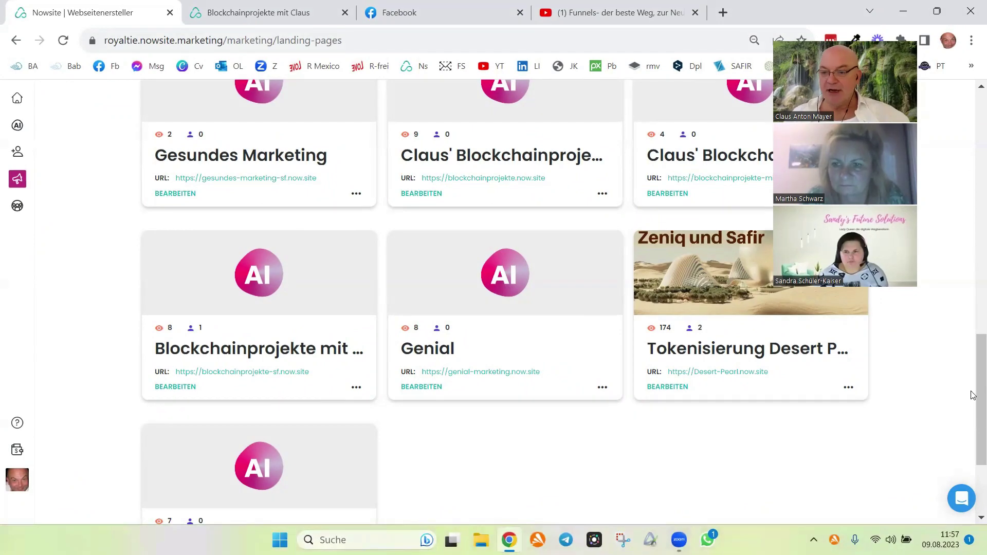
Leave the website overview and open the email marketing section.
{"action": "scroll", "coordinate": [973, 395], "scroll_direction": "up", "scroll_amount": 8}
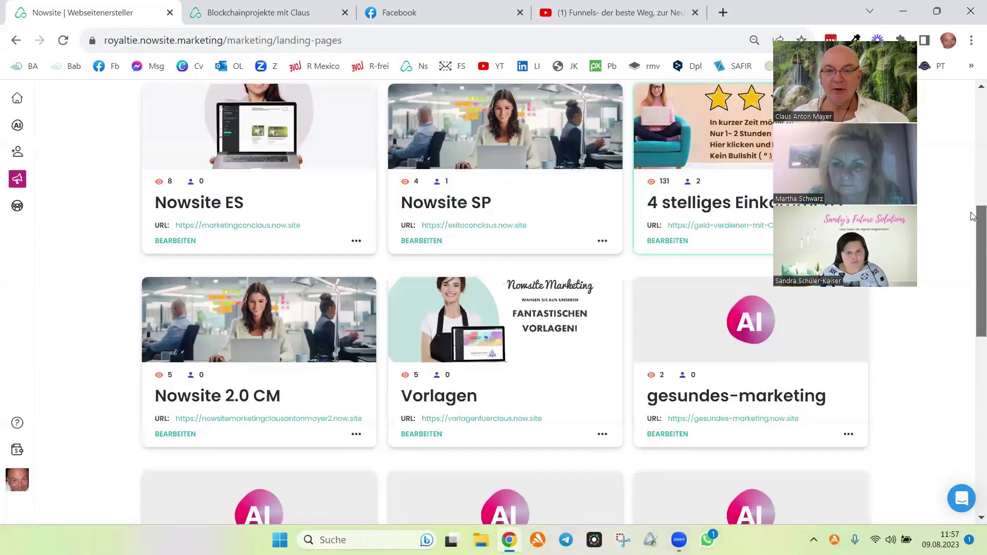
{"action": "scroll", "coordinate": [973, 215], "scroll_direction": "up", "scroll_amount": 8}
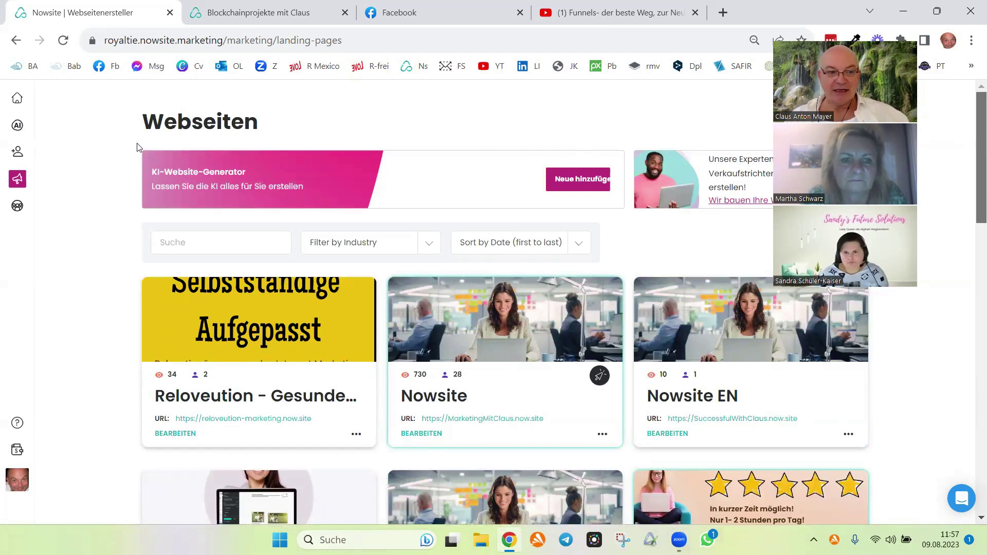
{"action": "mouse_move", "coordinate": [14, 179]}
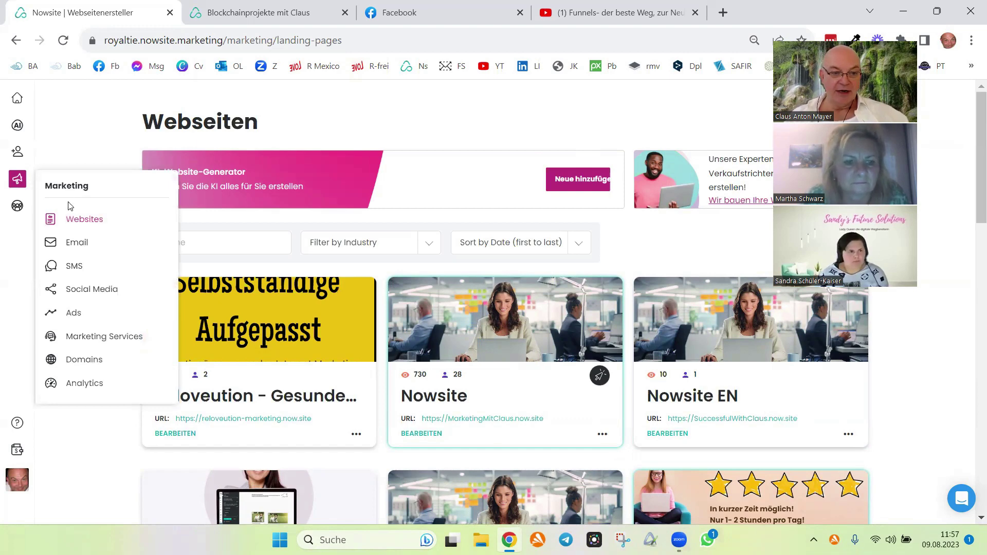
{"action": "left_click", "coordinate": [72, 246]}
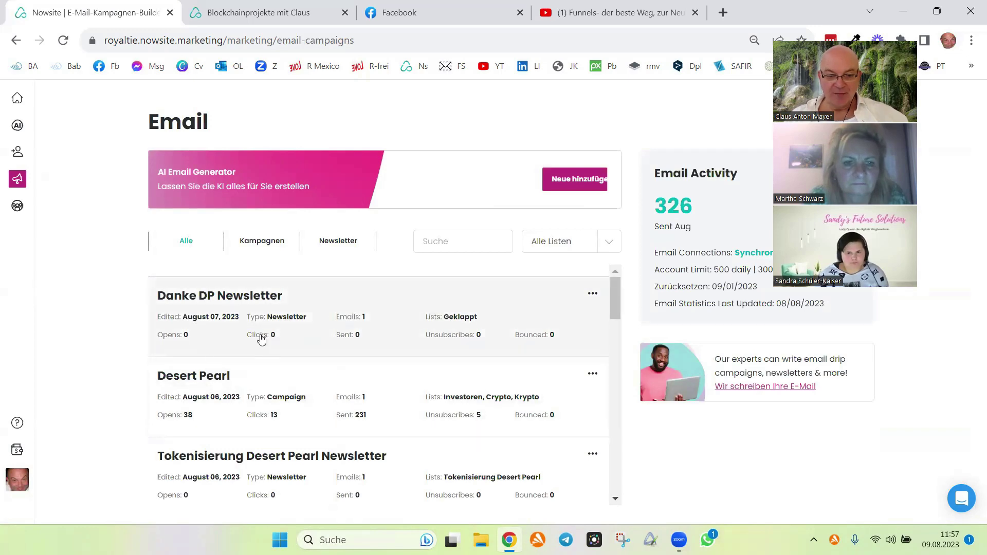
Start a new AI email campaign and choose the Blockchainprojekte business profile for it.
{"action": "left_click_drag", "start_coordinate": [615, 292], "coordinate": [632, 309]}
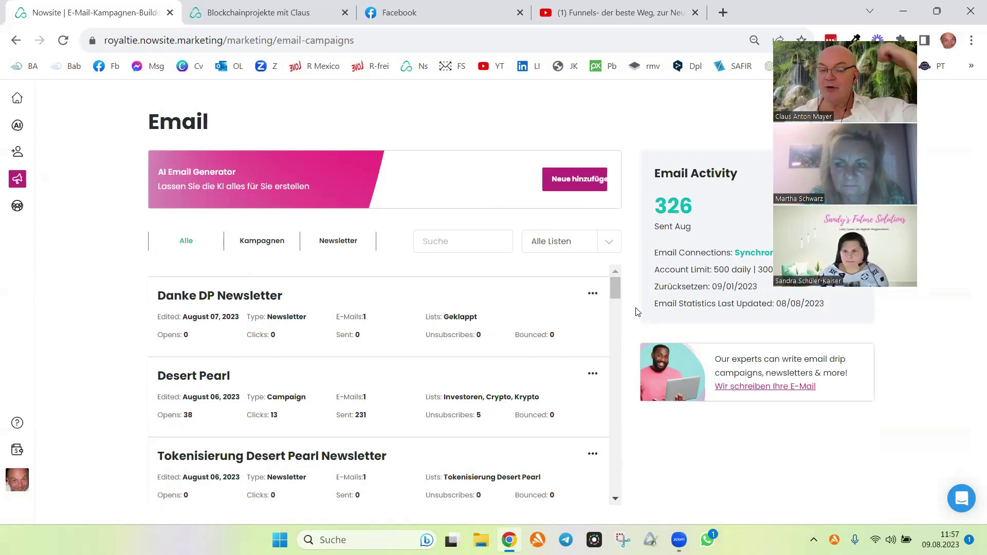
{"action": "left_click", "coordinate": [571, 180]}
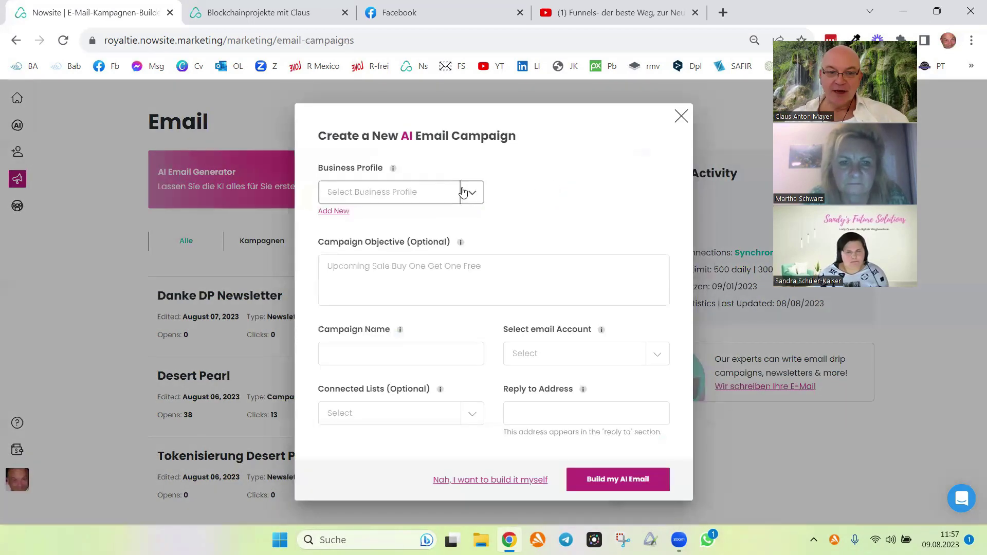
{"action": "left_click", "coordinate": [470, 192]}
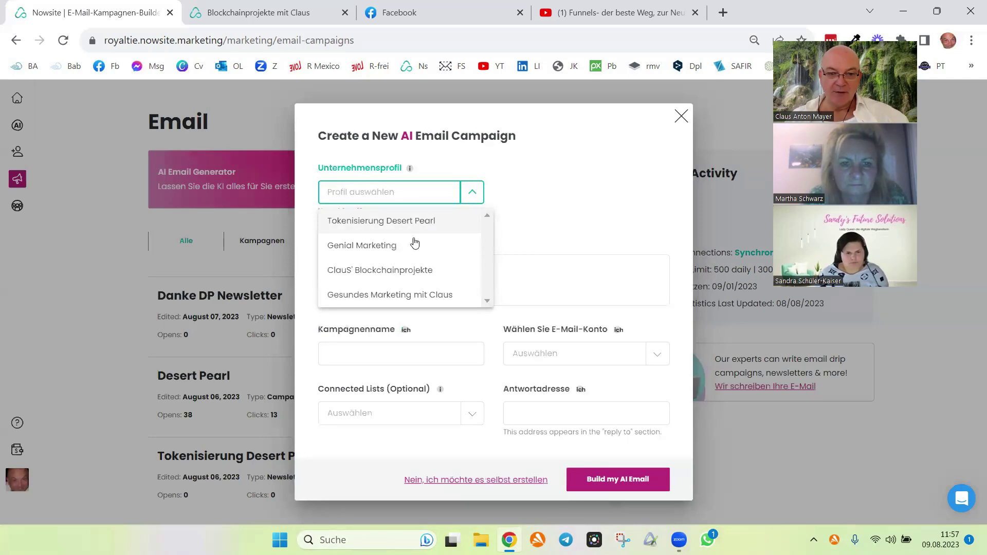
{"action": "left_click", "coordinate": [401, 267]}
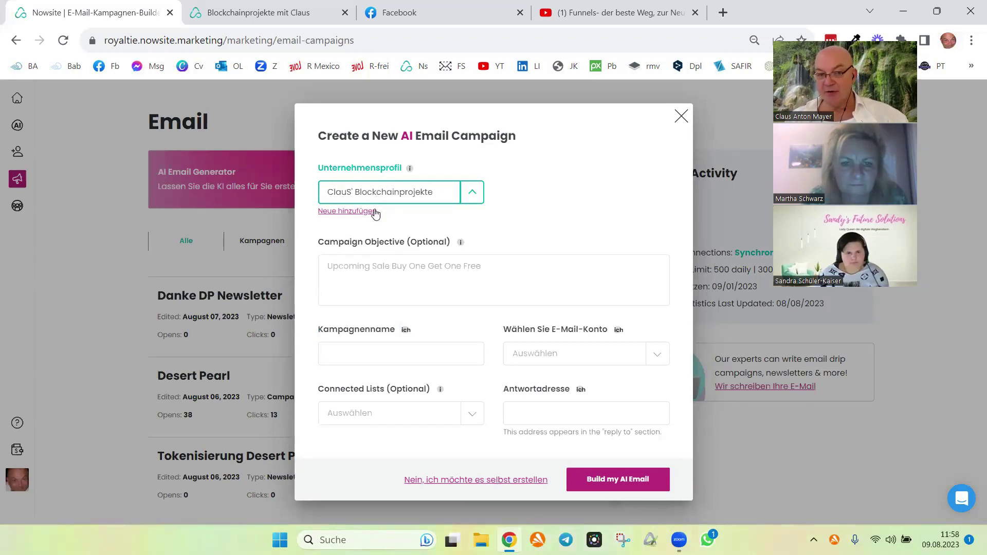
Enter the campaign objective "50% Rabatt auf Ausbildungsplattform. Danach bist Du Spezialist".
{"action": "left_click", "coordinate": [369, 268]}
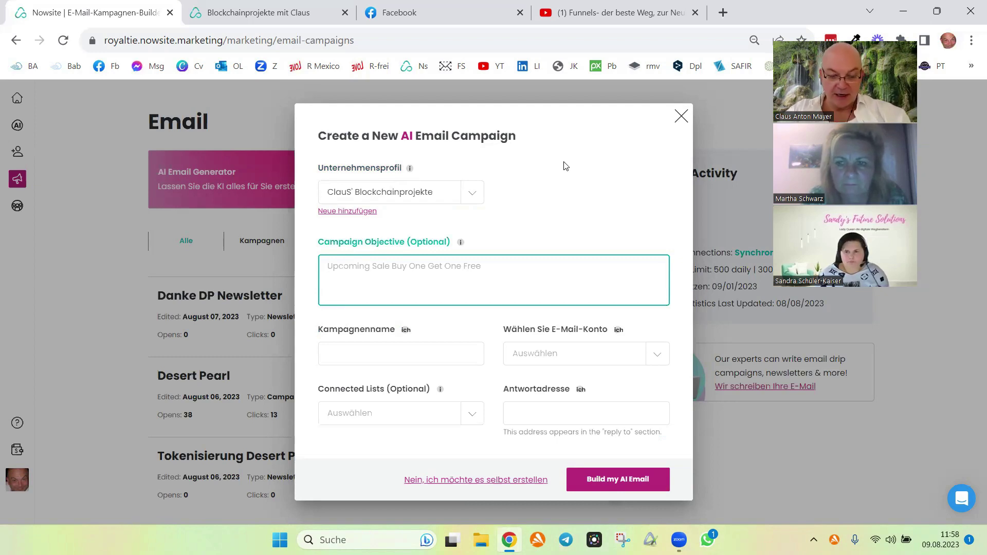
{"action": "type", "text": "50"}
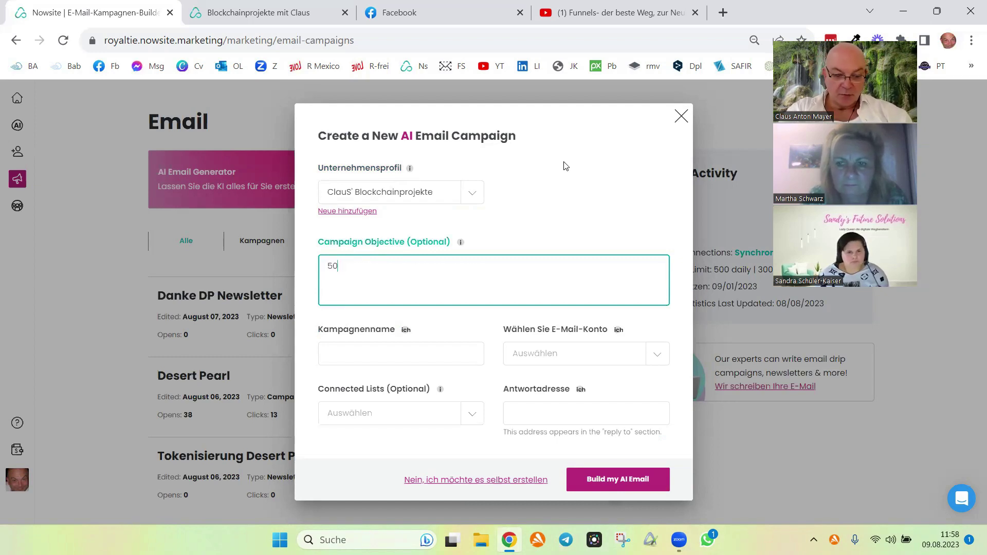
{"action": "type", "text": "% Ran"}
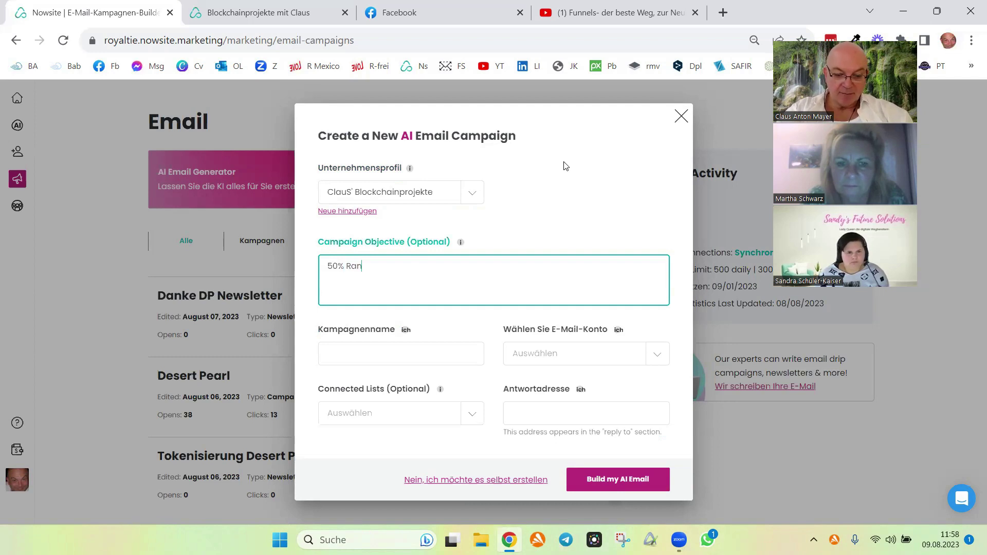
{"action": "key", "text": "BackSpace"}
{"action": "type", "text": "batt auf Au"}
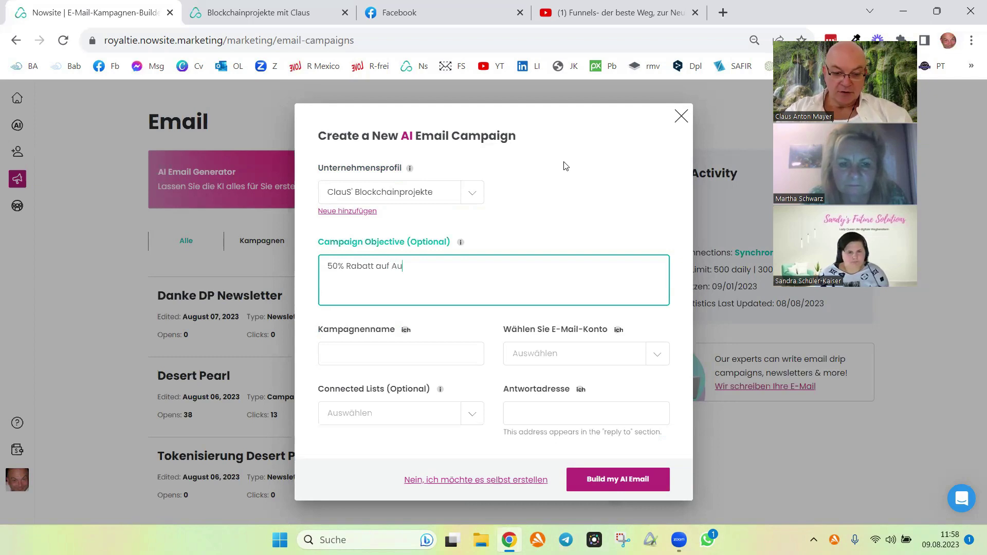
{"action": "type", "text": "sbildu"}
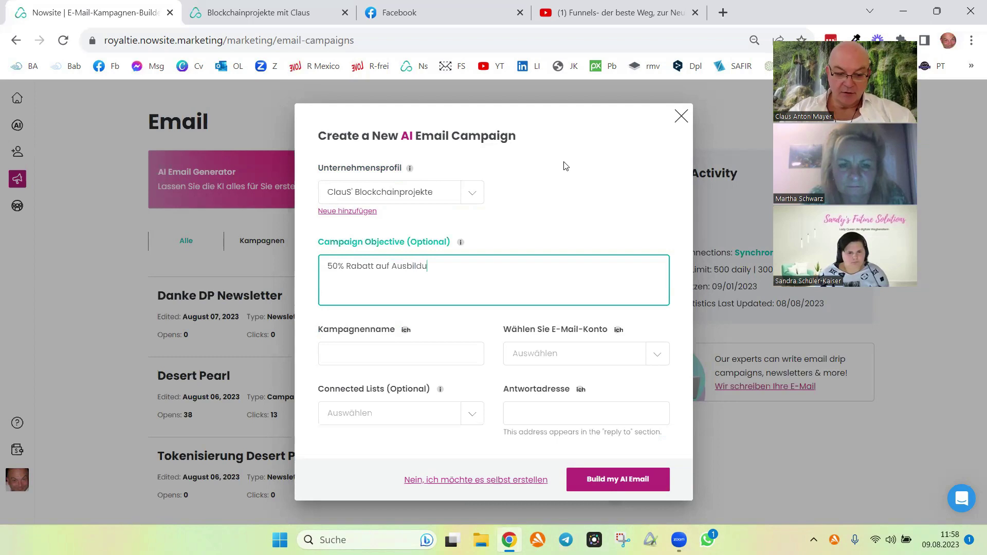
{"action": "type", "text": "ngspall"}
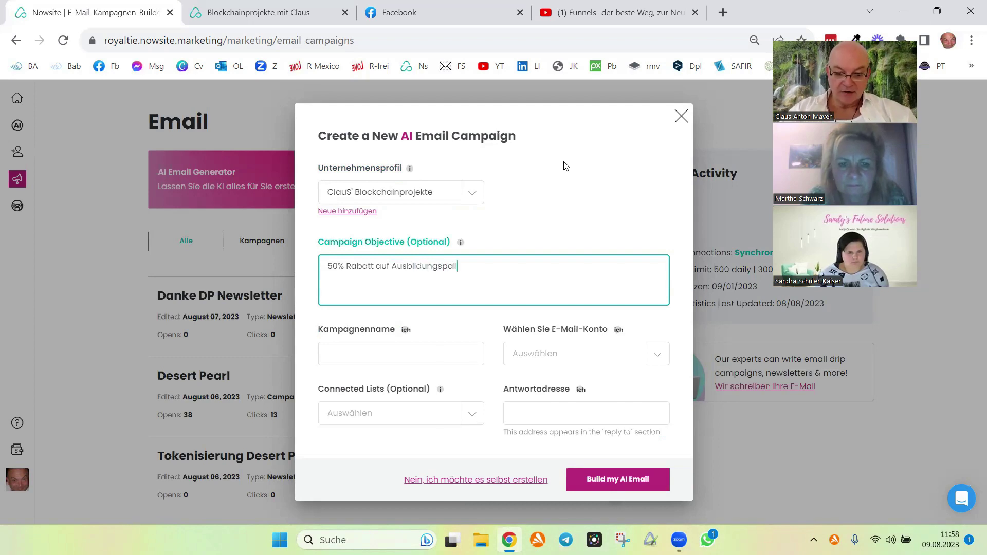
{"action": "key", "text": "BackSpace"}
{"action": "key", "text": "BackSpace"}
{"action": "key", "text": "BackSpace"}
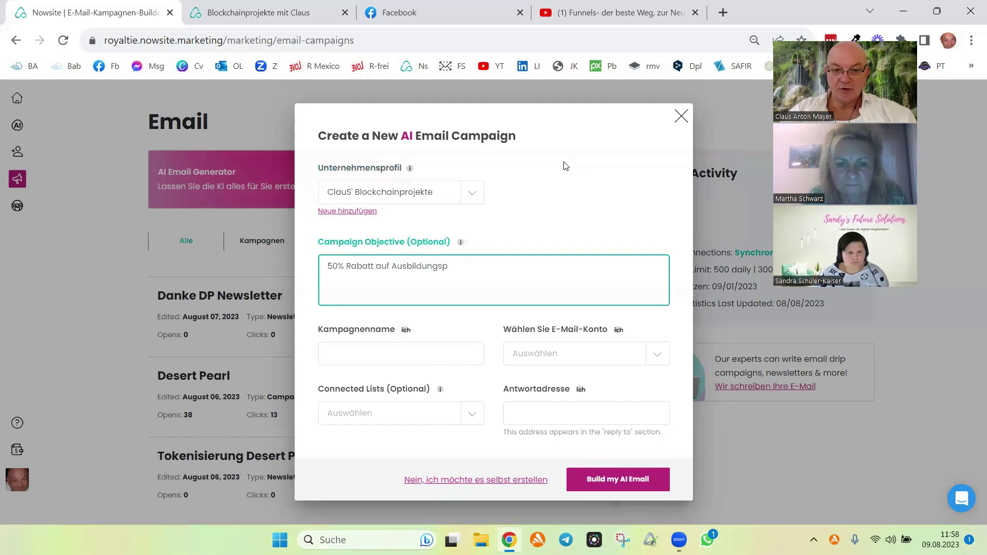
{"action": "type", "text": "lattfor"}
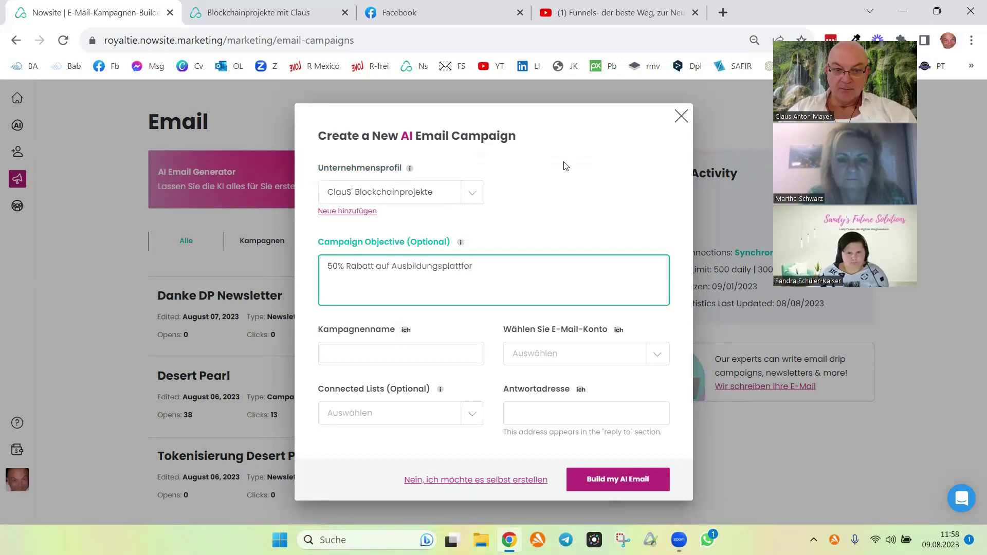
{"action": "type", "text": "m"}
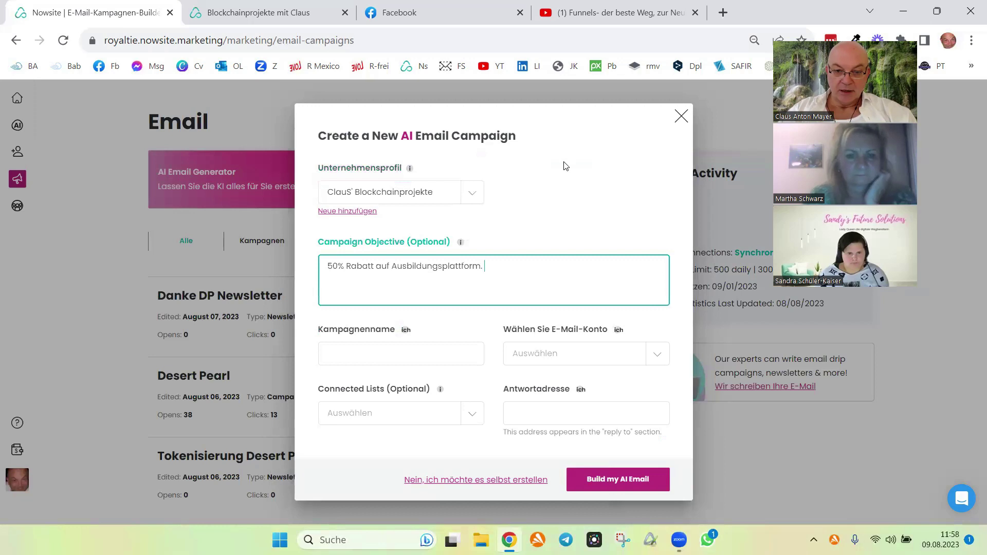
{"action": "type", "text": ". Danach bist"}
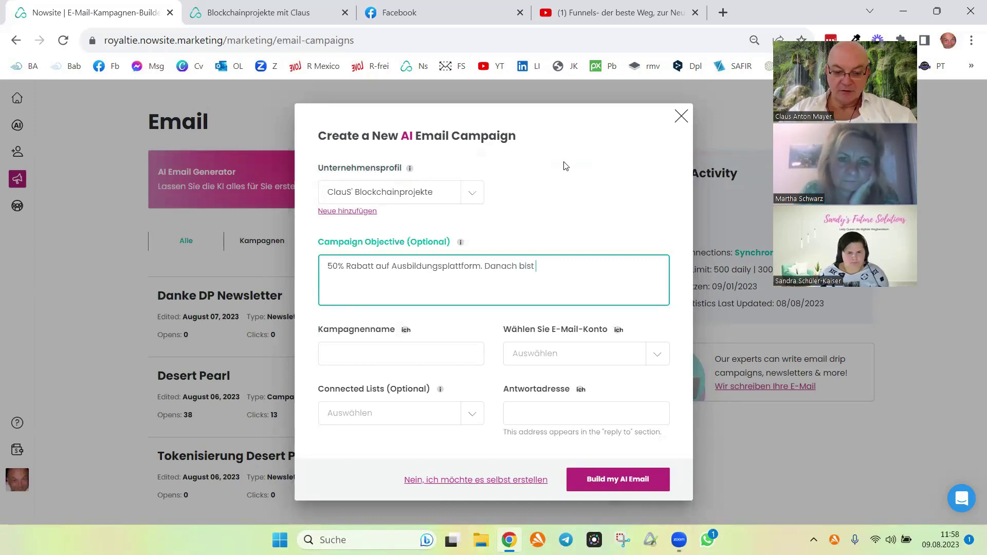
{"action": "type", "text": " Du Spezi"}
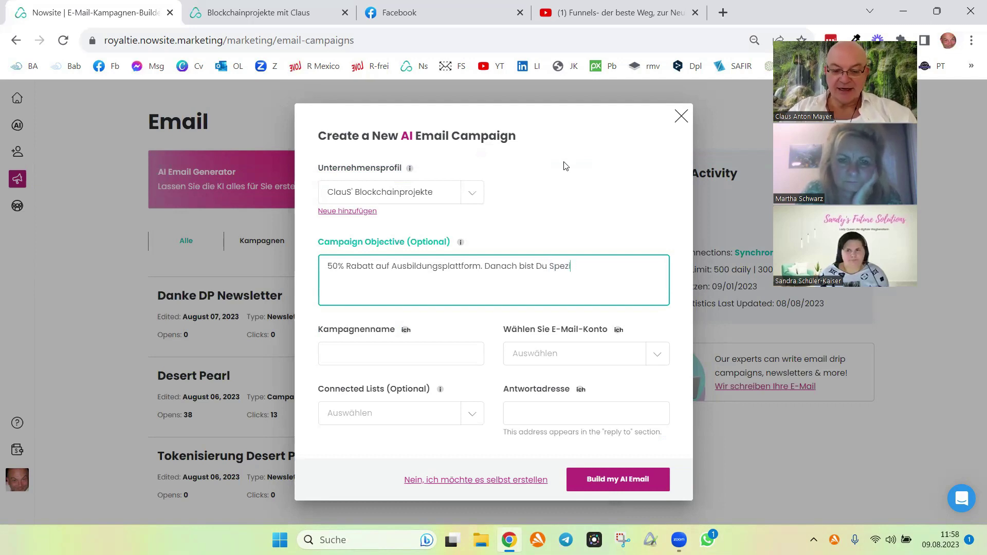
{"action": "type", "text": "eal"}
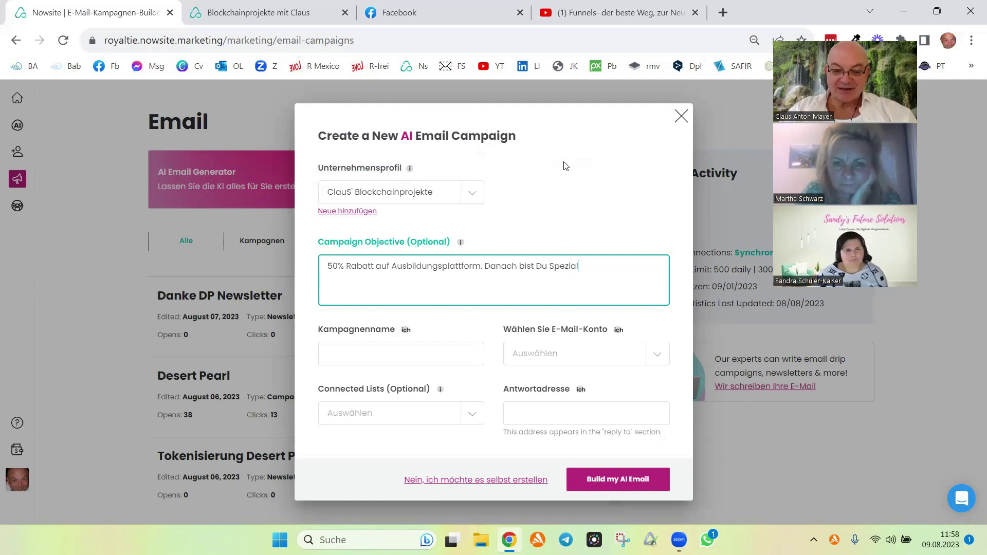
{"action": "type", "text": "ist"}
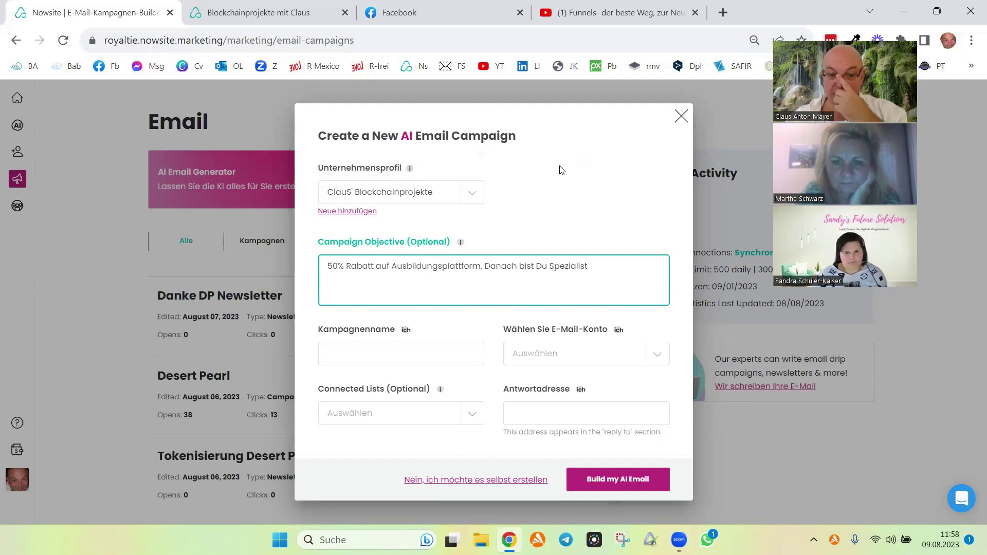
Name the campaign BC and select the connected Googlemail address as its email account.
{"action": "left_click", "coordinate": [366, 351]}
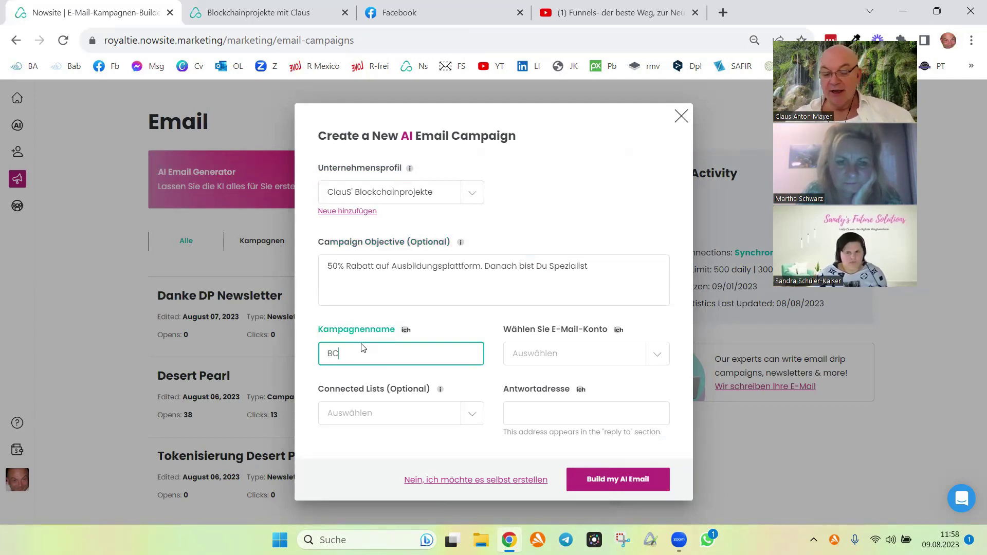
{"action": "left_click", "coordinate": [540, 353]}
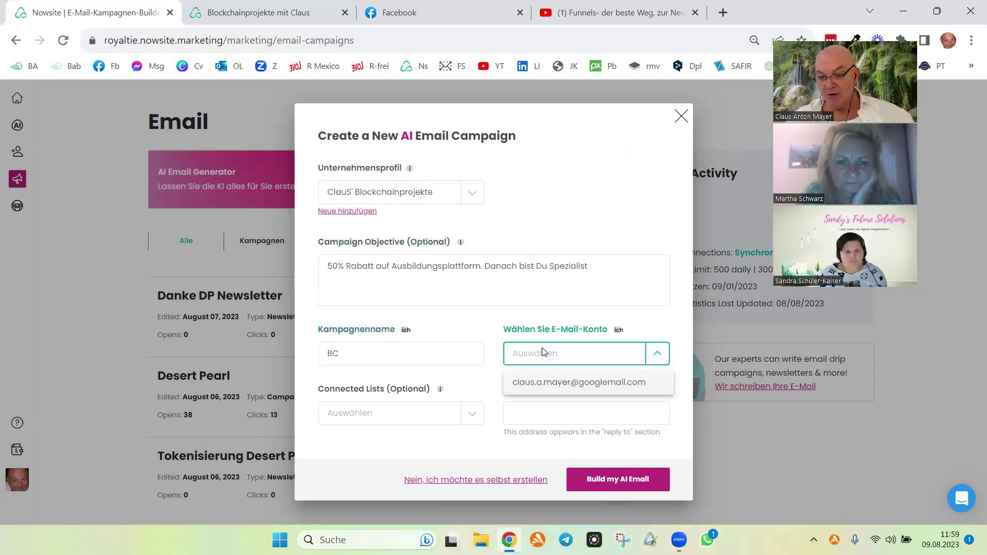
{"action": "left_click", "coordinate": [545, 382]}
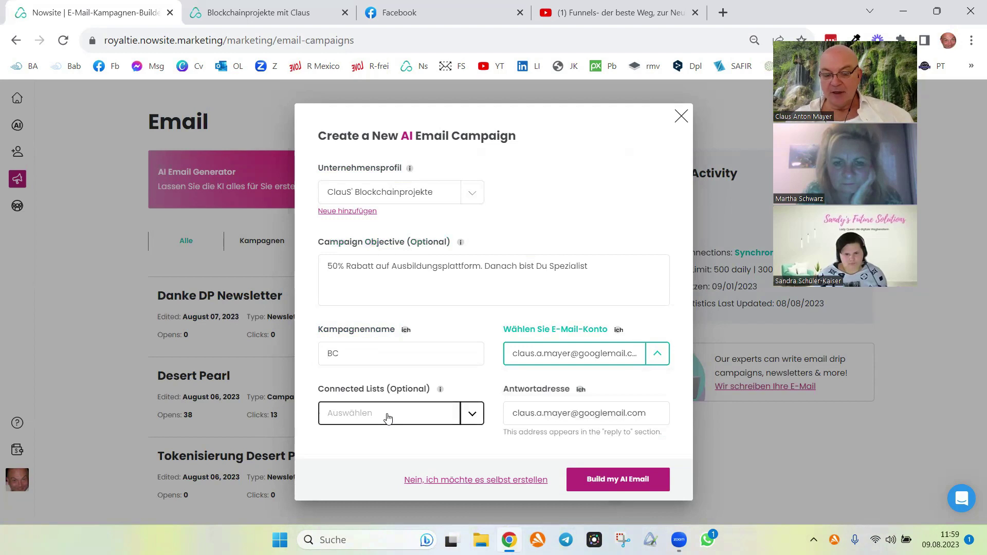
Connect the Blockchainprojekte contact list to the campaign and have the AI build the email.
{"action": "left_click", "coordinate": [473, 416]}
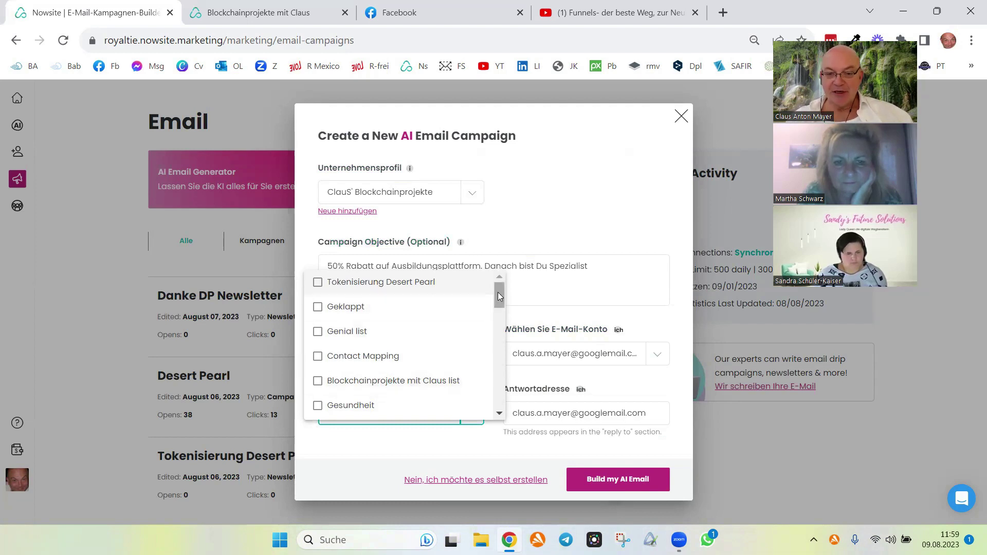
{"action": "mouse_move", "coordinate": [498, 293]}
{"action": "left_mouse_down"}
{"action": "mouse_move", "coordinate": [483, 375]}
{"action": "mouse_move", "coordinate": [490, 399]}
{"action": "mouse_move", "coordinate": [498, 290]}
{"action": "mouse_move", "coordinate": [500, 406]}
{"action": "mouse_move", "coordinate": [500, 289]}
{"action": "mouse_move", "coordinate": [507, 379]}
{"action": "mouse_move", "coordinate": [494, 277]}
{"action": "mouse_move", "coordinate": [499, 305]}
{"action": "left_mouse_up"}
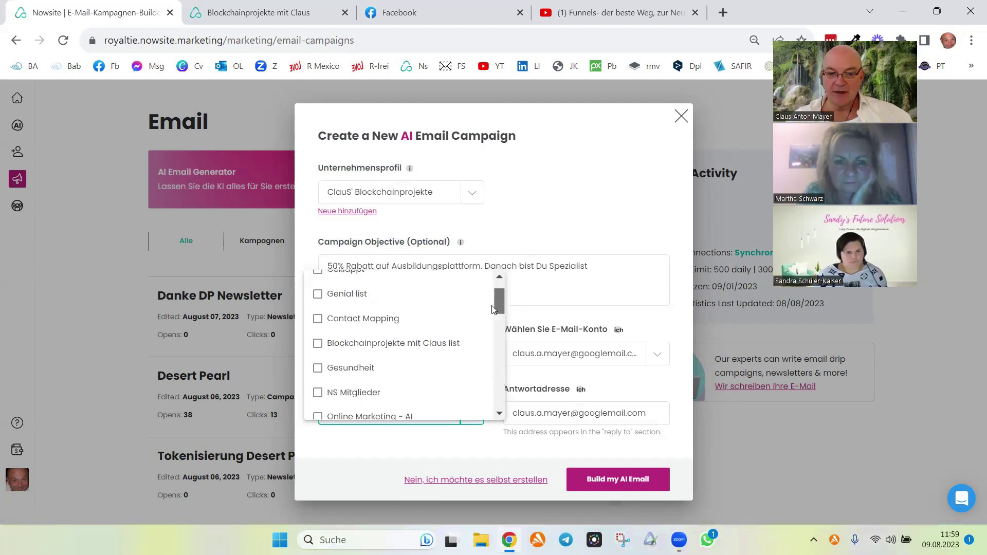
{"action": "left_click", "coordinate": [318, 341]}
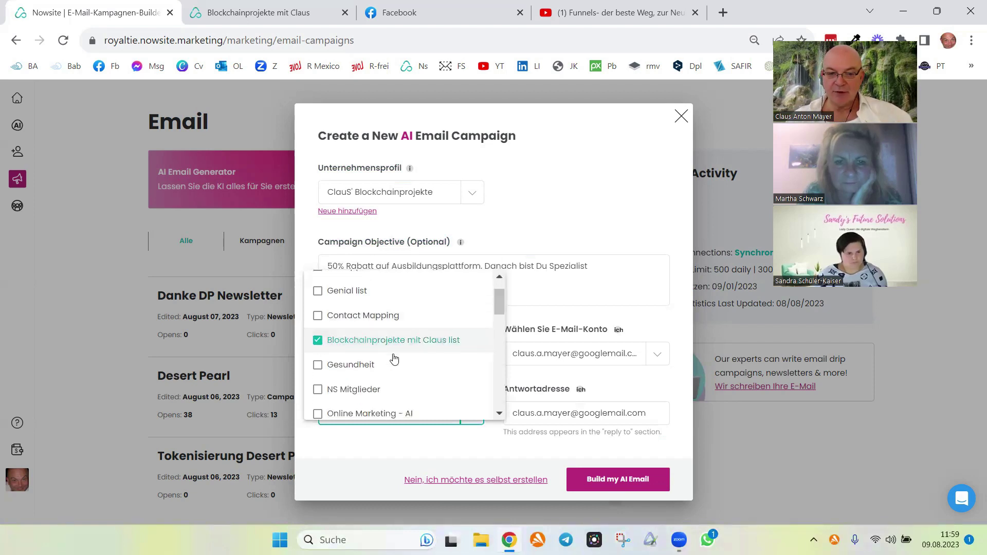
{"action": "left_click", "coordinate": [566, 206]}
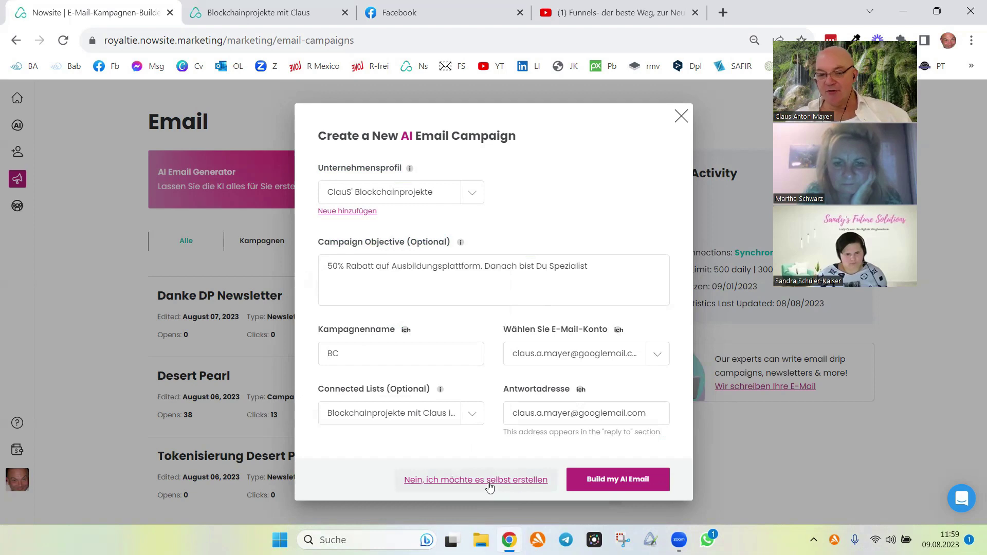
{"action": "left_click", "coordinate": [608, 481]}
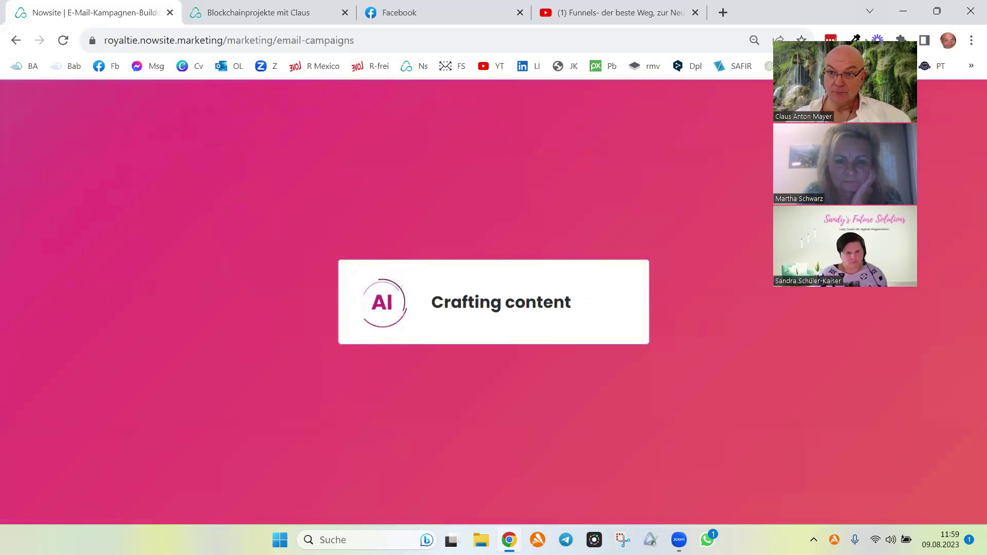
{"action": "left_click_drag", "start_coordinate": [866, 41], "coordinate": [890, 34]}
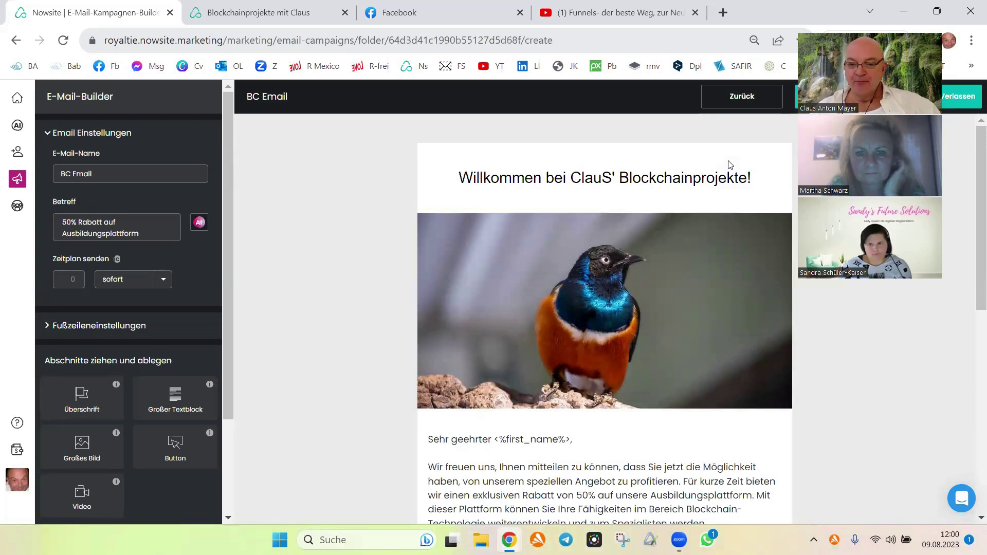
Add the heading "Hier geht's zum Angebot" to the "Erfahren Sie mehr" button section at the end of the email.
{"action": "left_click", "coordinate": [585, 332]}
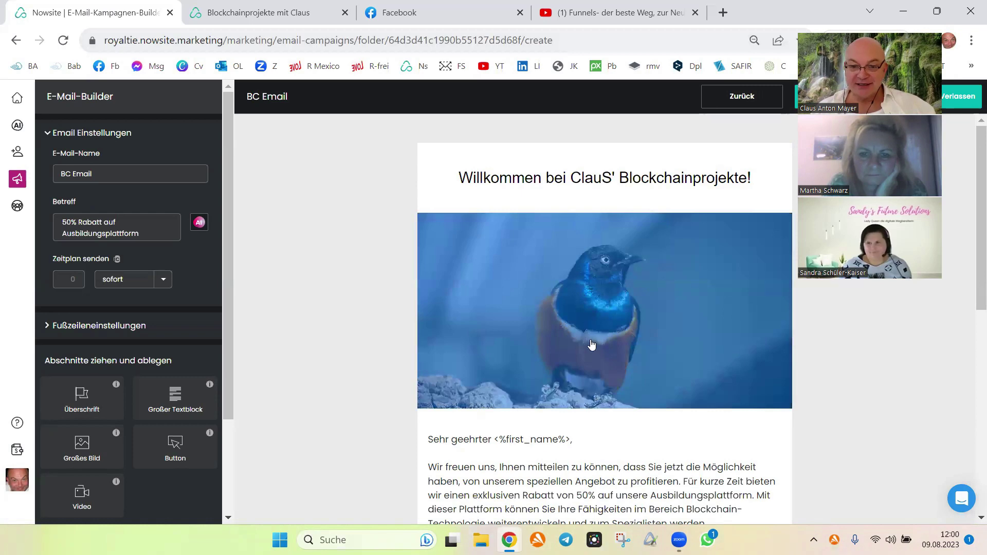
{"action": "left_click_drag", "start_coordinate": [973, 224], "coordinate": [973, 348]}
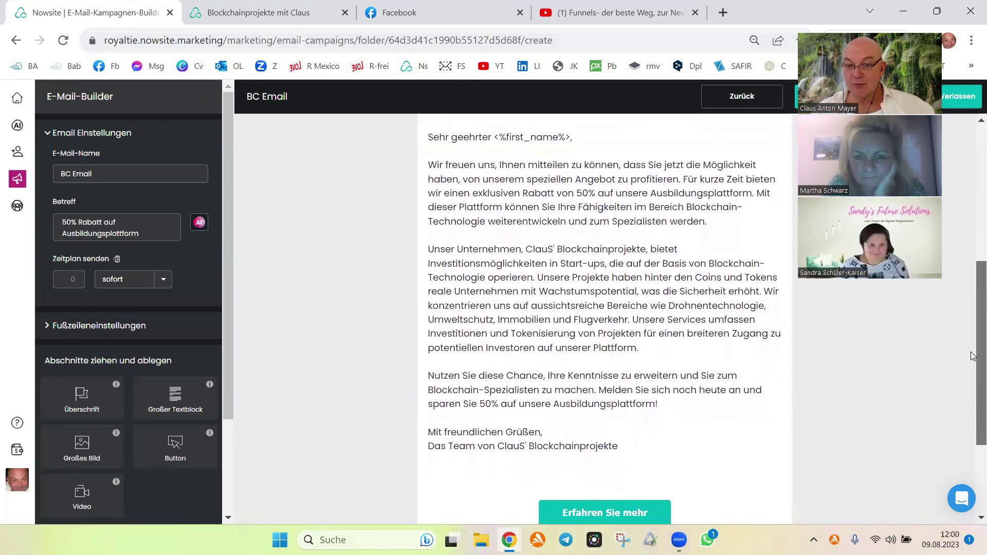
{"action": "scroll", "coordinate": [973, 367], "scroll_direction": "down", "scroll_amount": 1}
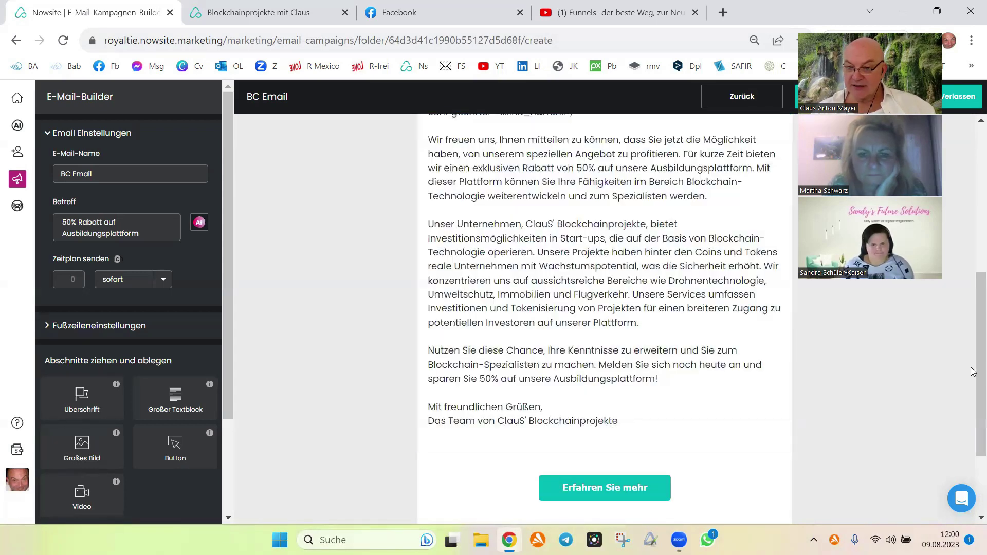
{"action": "scroll", "coordinate": [973, 391], "scroll_direction": "down", "scroll_amount": 3}
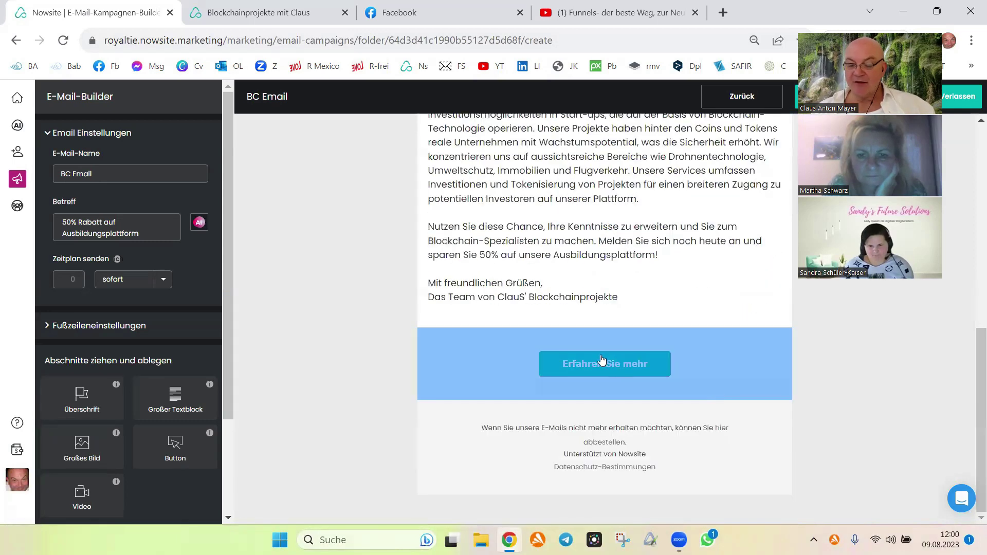
{"action": "left_click", "coordinate": [588, 370]}
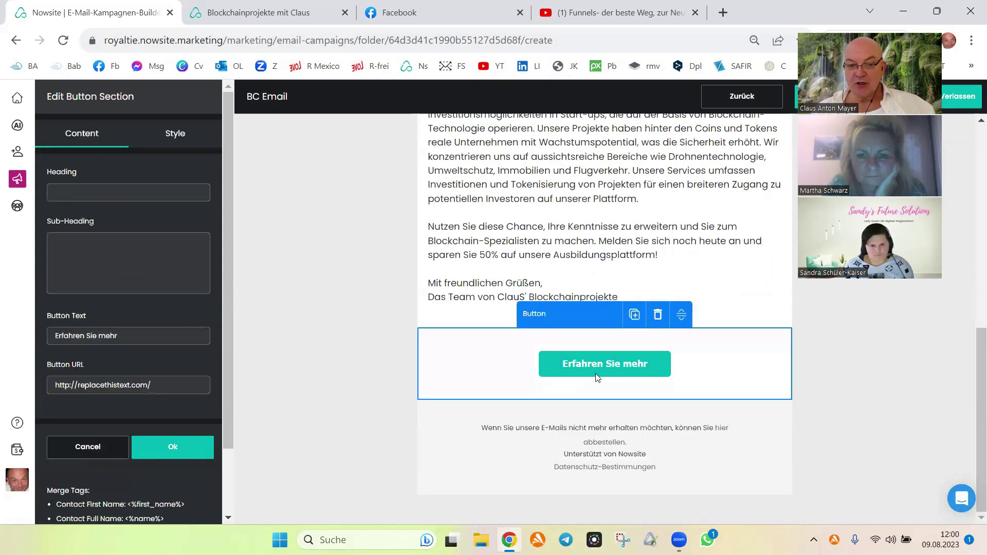
{"action": "left_click", "coordinate": [169, 387]}
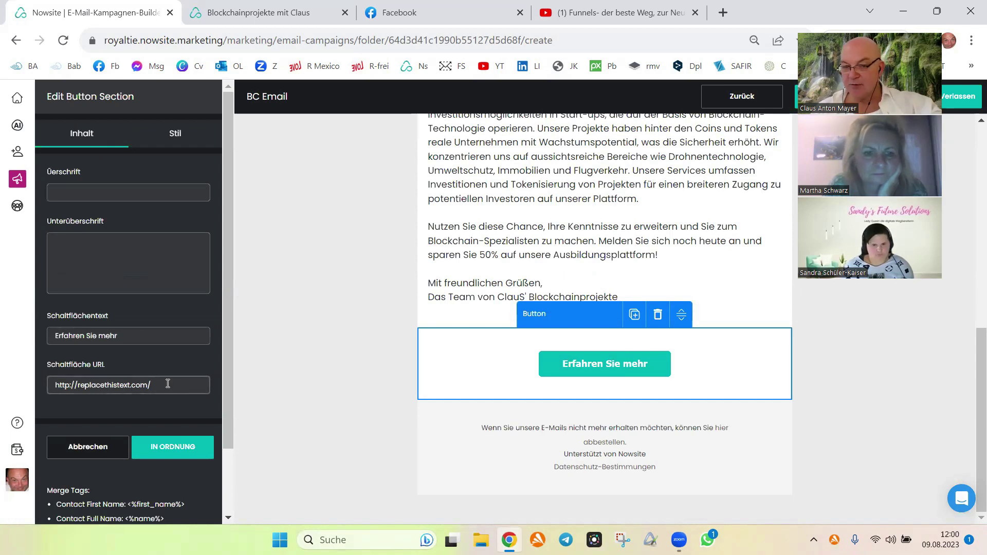
{"action": "left_click", "coordinate": [93, 194]}
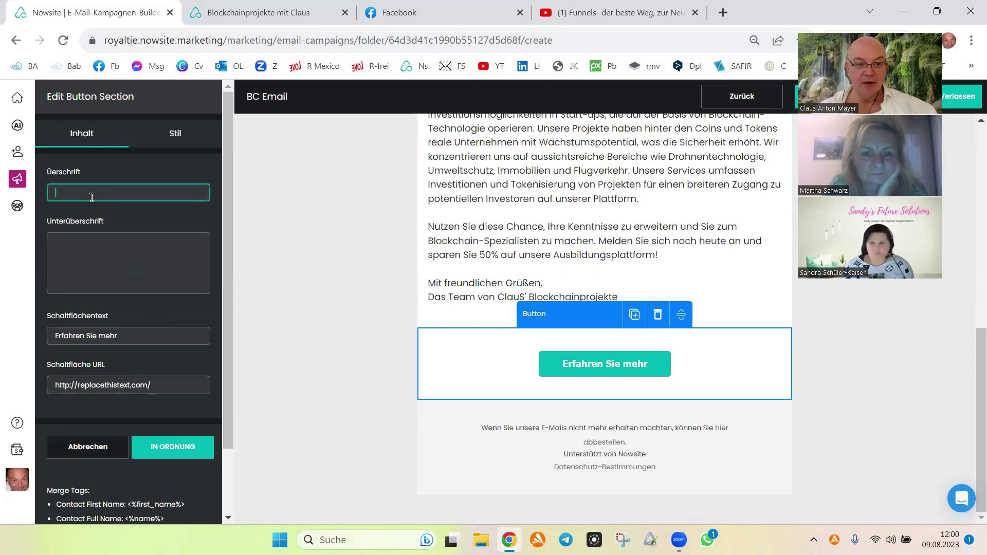
{"action": "type", "text": "Hie"}
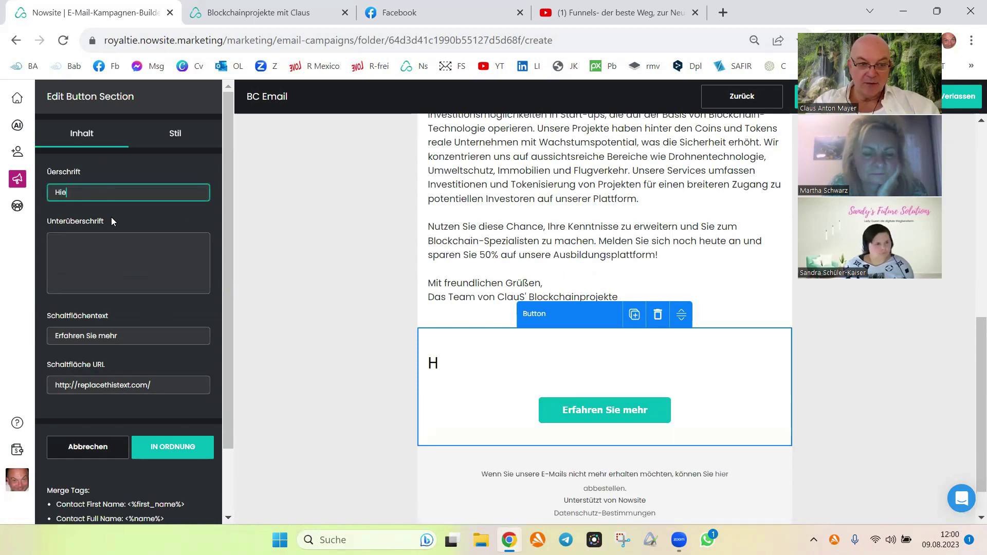
{"action": "type", "text": "r geht"}
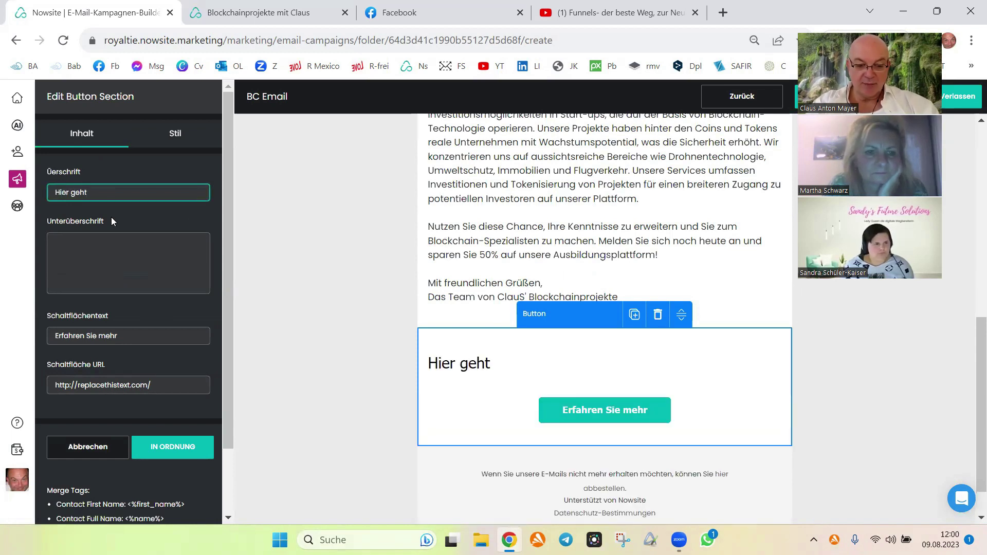
{"action": "type", "text": "'s zum A"}
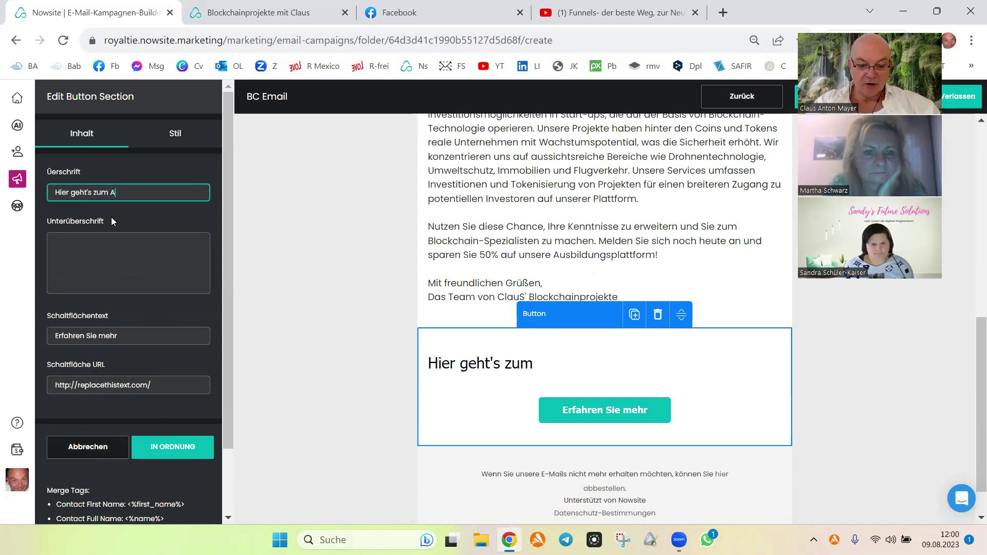
{"action": "type", "text": "ngebot"}
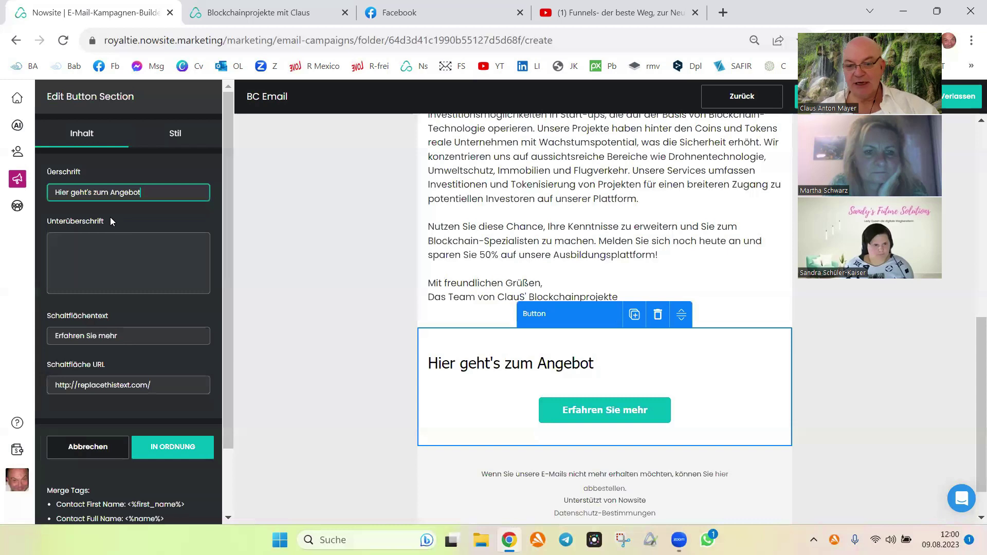
Save the BC Email and return to the overview of the BC campaign.
{"action": "left_click_drag", "start_coordinate": [151, 385], "coordinate": [22, 386]}
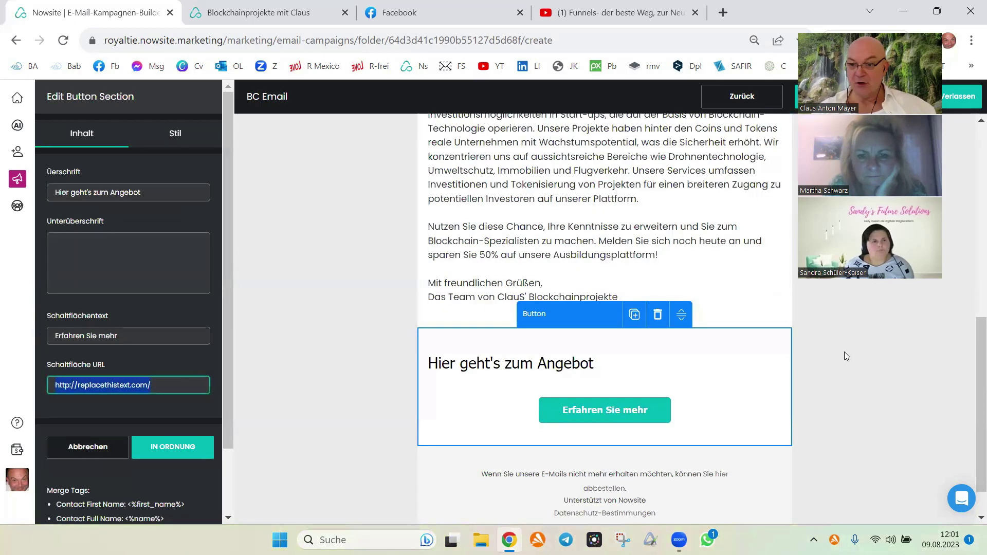
{"action": "left_click_drag", "start_coordinate": [973, 372], "coordinate": [973, 157]}
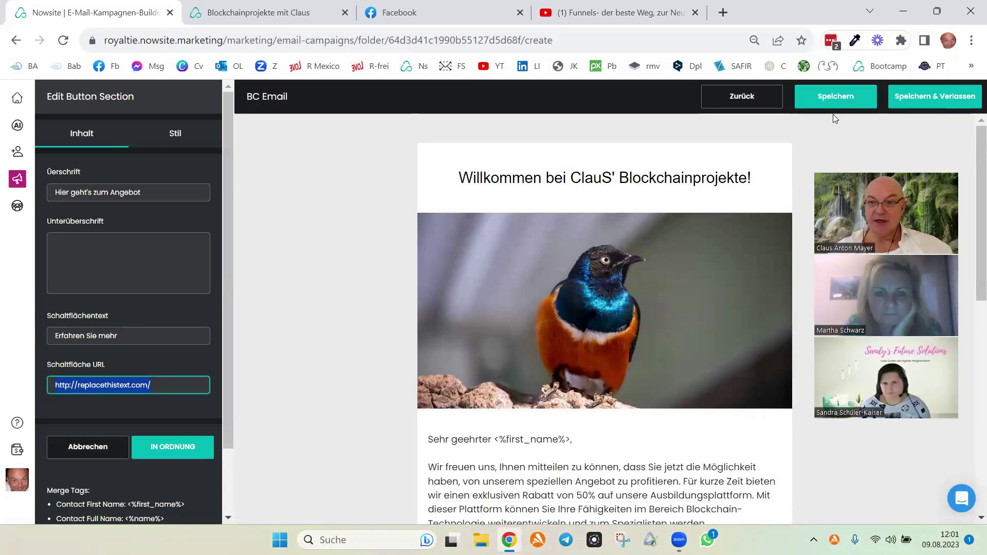
{"action": "left_click", "coordinate": [830, 98]}
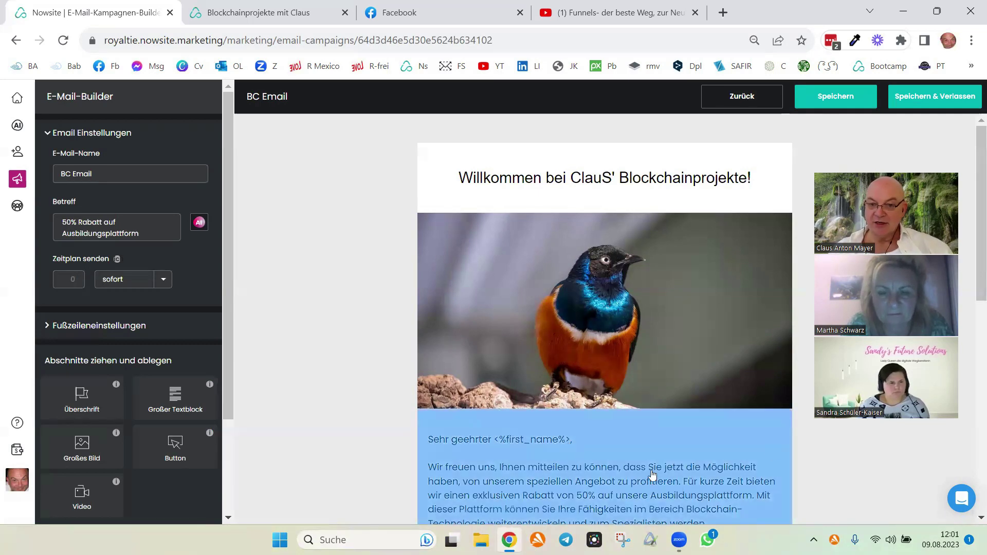
{"action": "left_click_drag", "start_coordinate": [973, 218], "coordinate": [971, 198]}
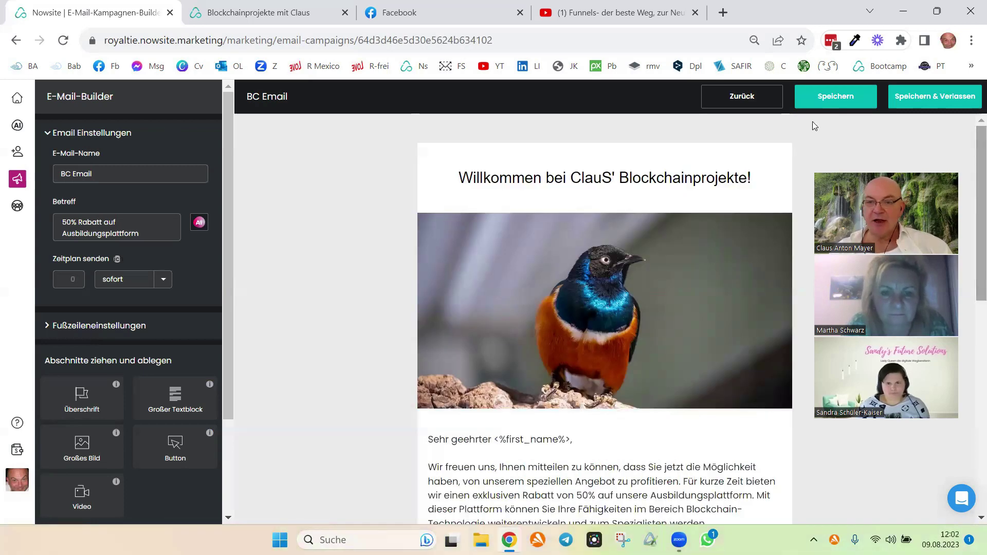
{"action": "left_click", "coordinate": [821, 99]}
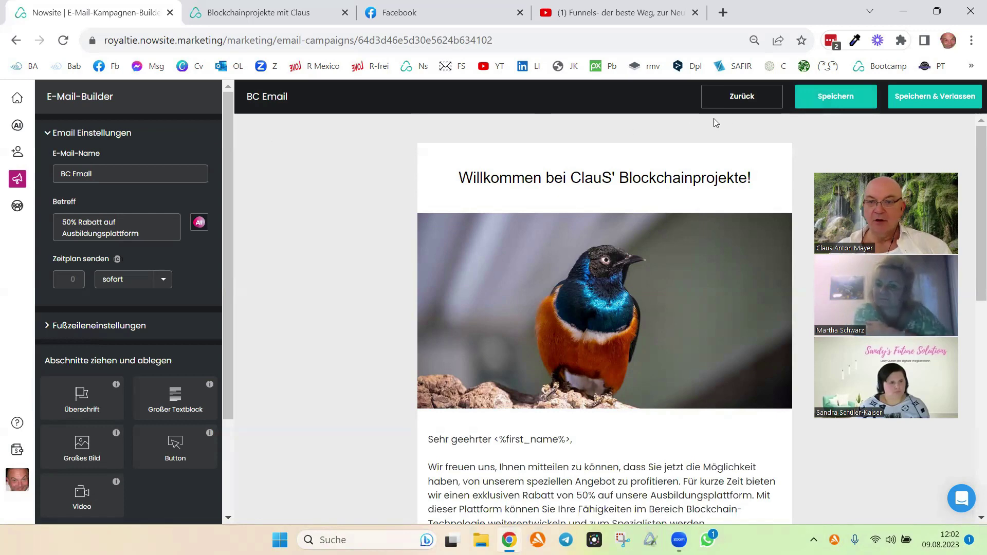
{"action": "left_click", "coordinate": [742, 98]}
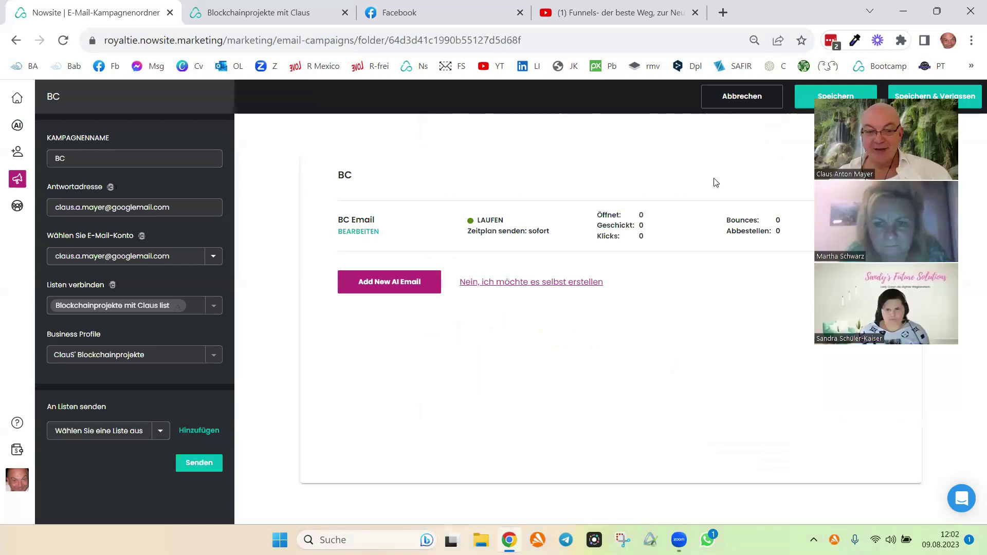
Start another AI email in the BC campaign with the objective "Erfahre wie Du dich durch Tokenisierung an spannenden Projekten beteiligen kannst.".
{"action": "left_click", "coordinate": [394, 286]}
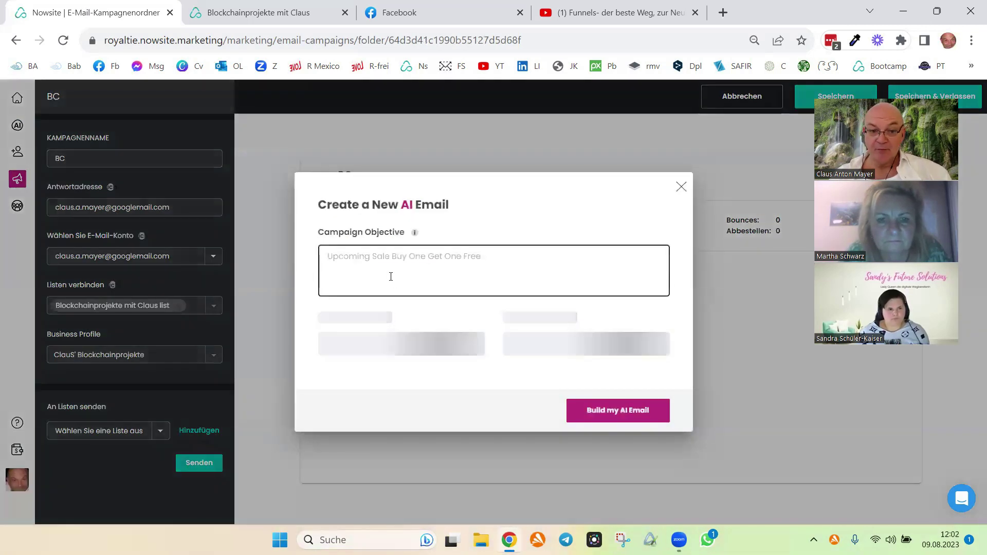
{"action": "left_click", "coordinate": [384, 262]}
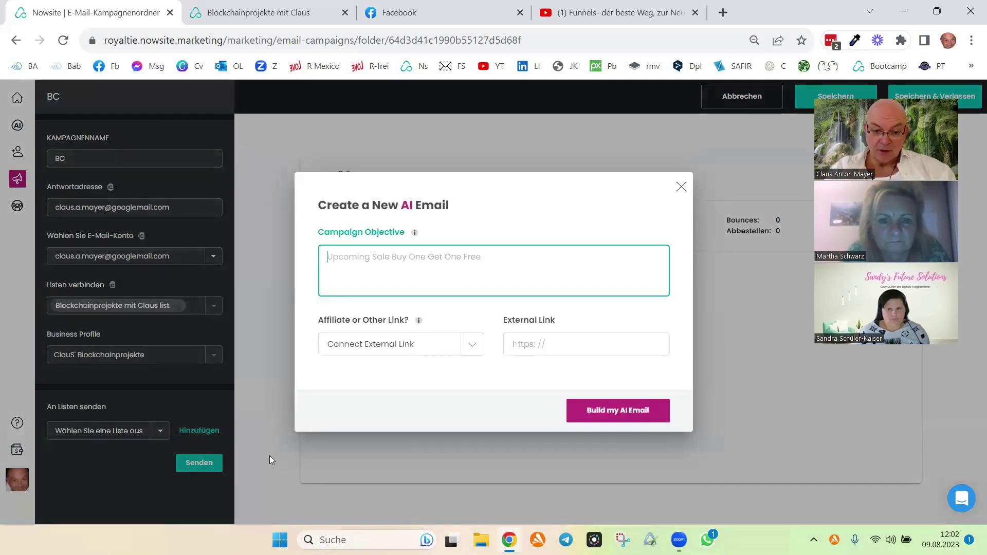
{"action": "type", "text": "Erfahre"}
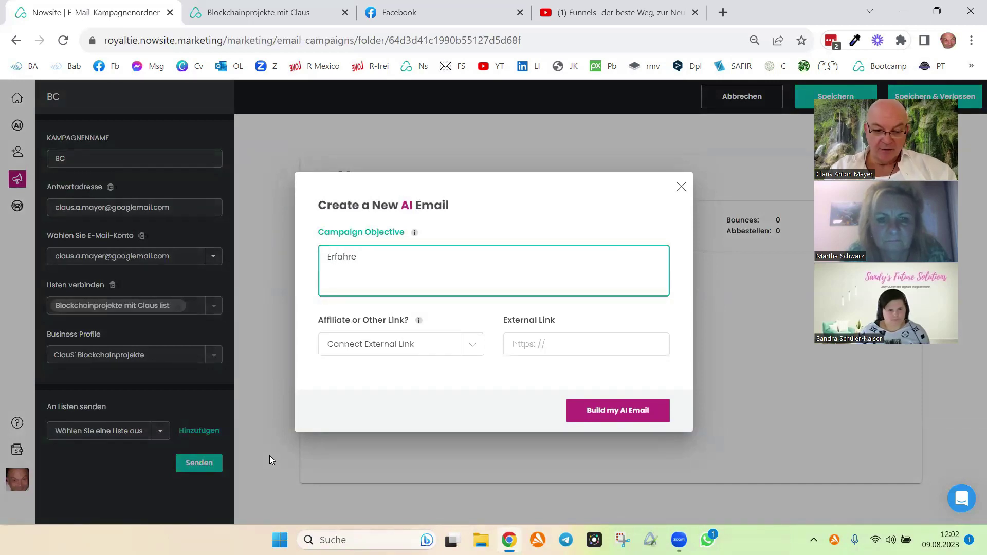
{"action": "type", "text": " wie Du durch"}
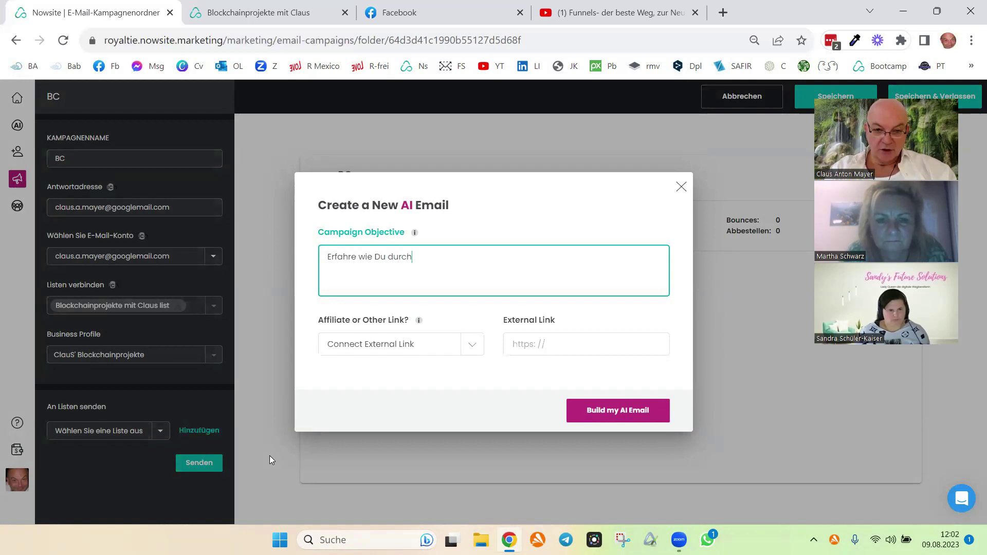
{"action": "type", "text": " Tokenisier"}
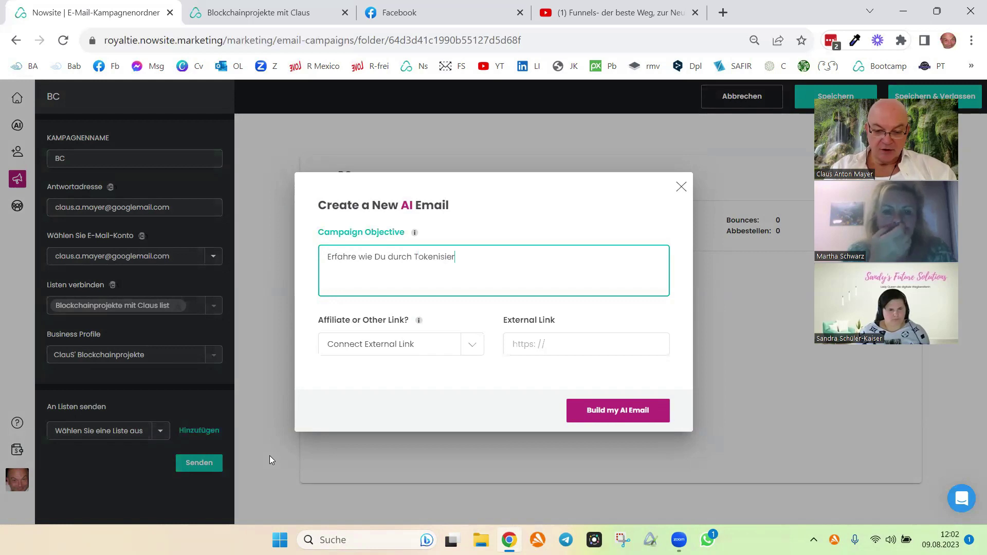
{"action": "type", "text": "ung"}
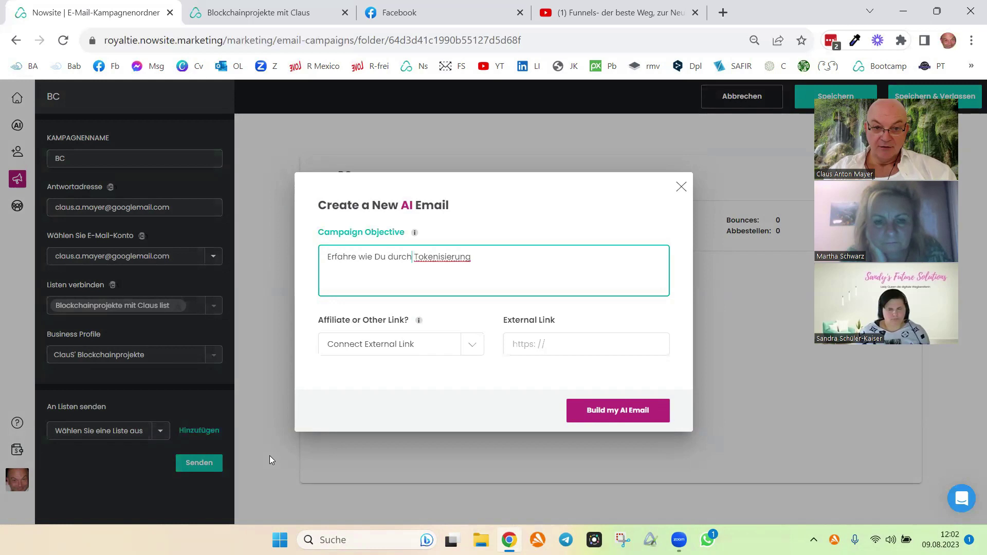
{"action": "type", "text": "dich"}
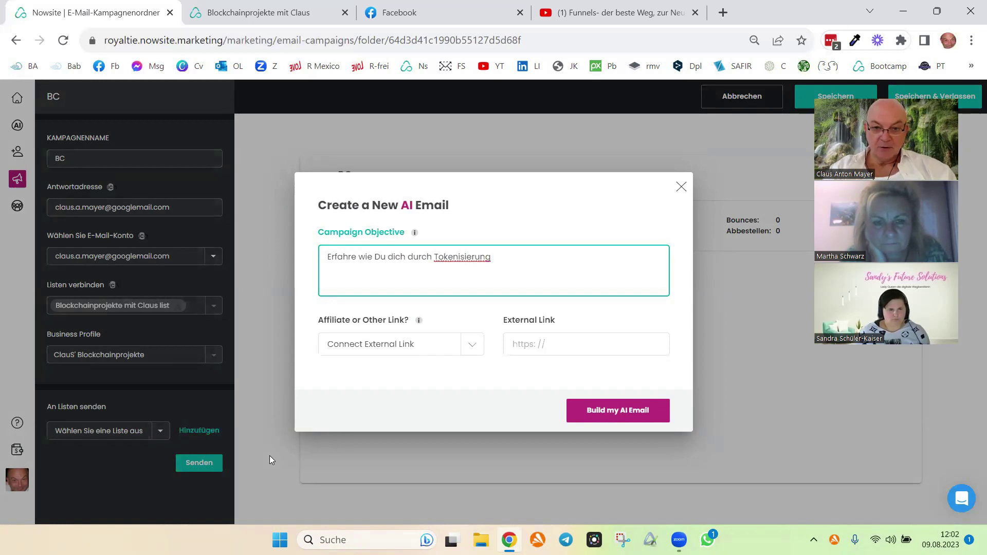
{"action": "type", "text": "an"}
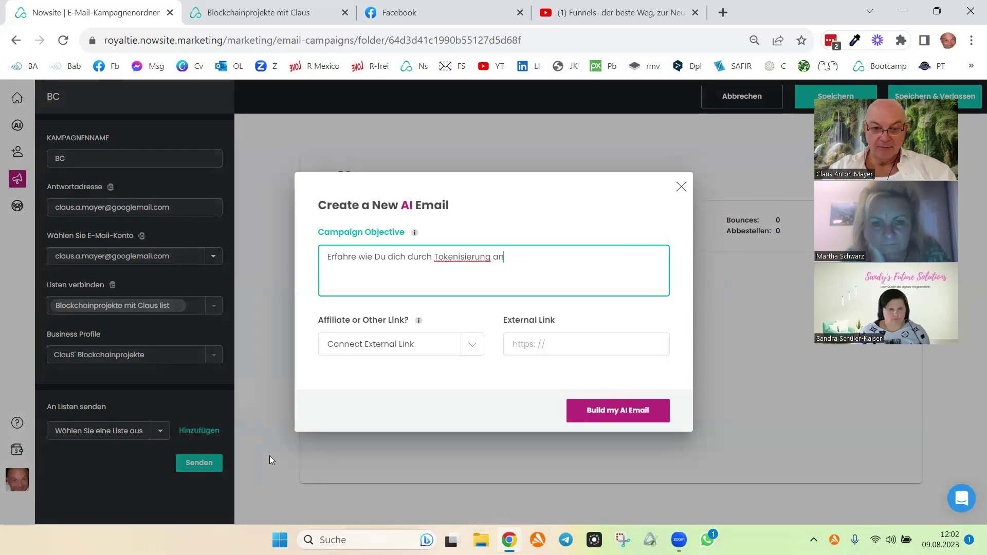
{"action": "type", "text": " spa"}
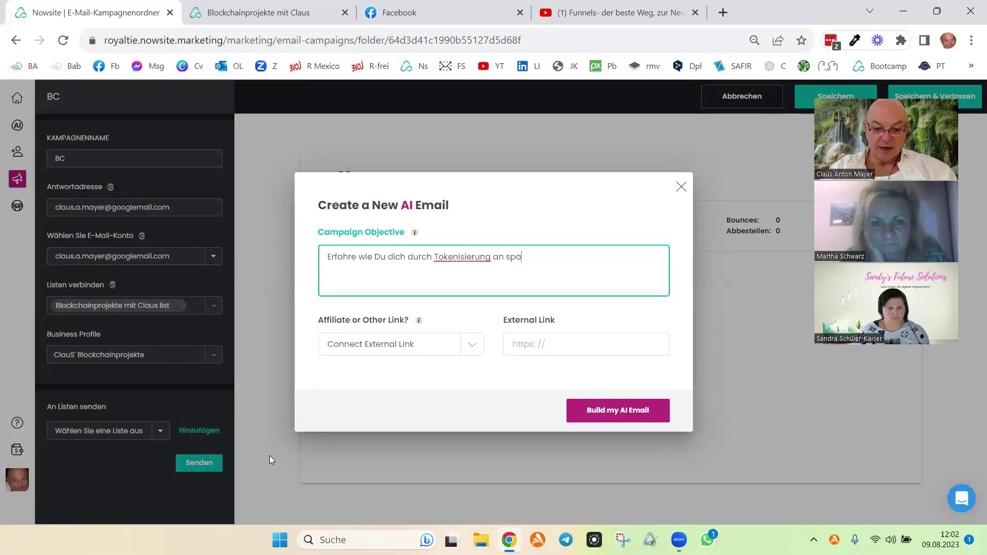
{"action": "type", "text": "nnenden P"}
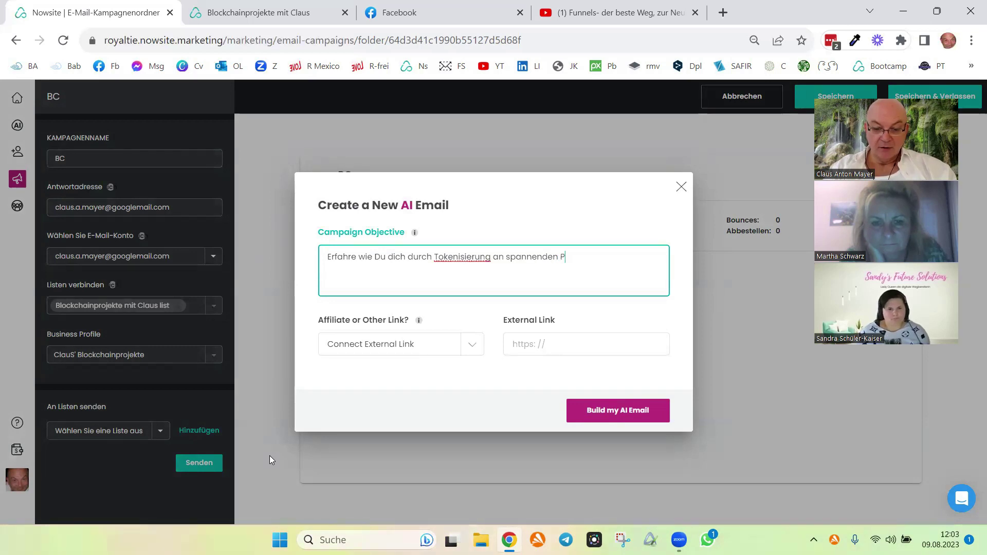
{"action": "type", "text": "rojekt"}
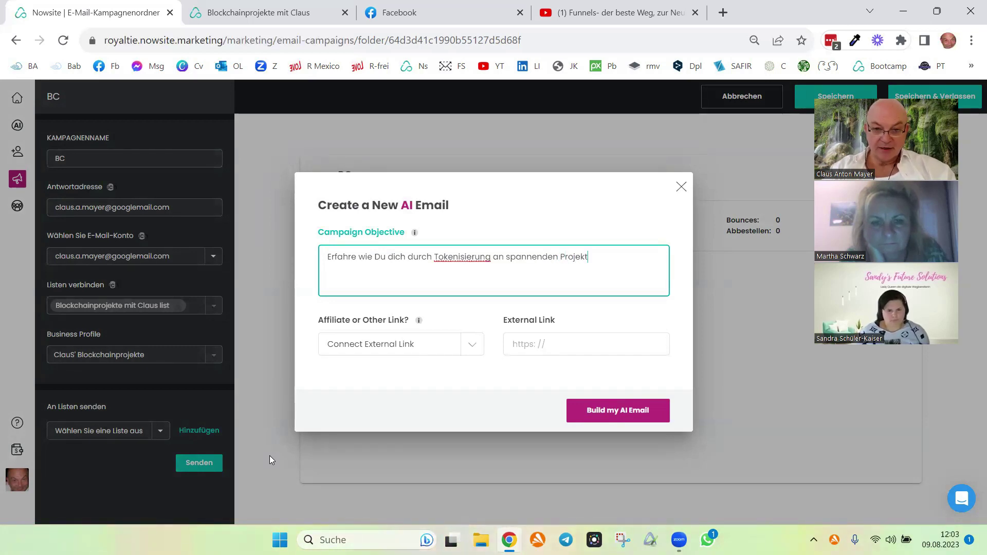
{"action": "type", "text": "en beteil"}
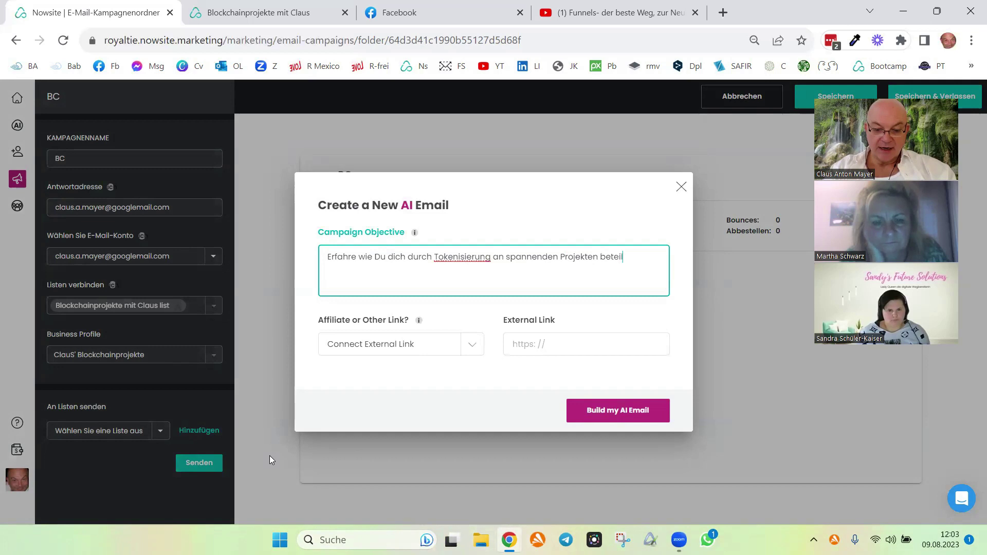
{"action": "type", "text": "igen kannst"}
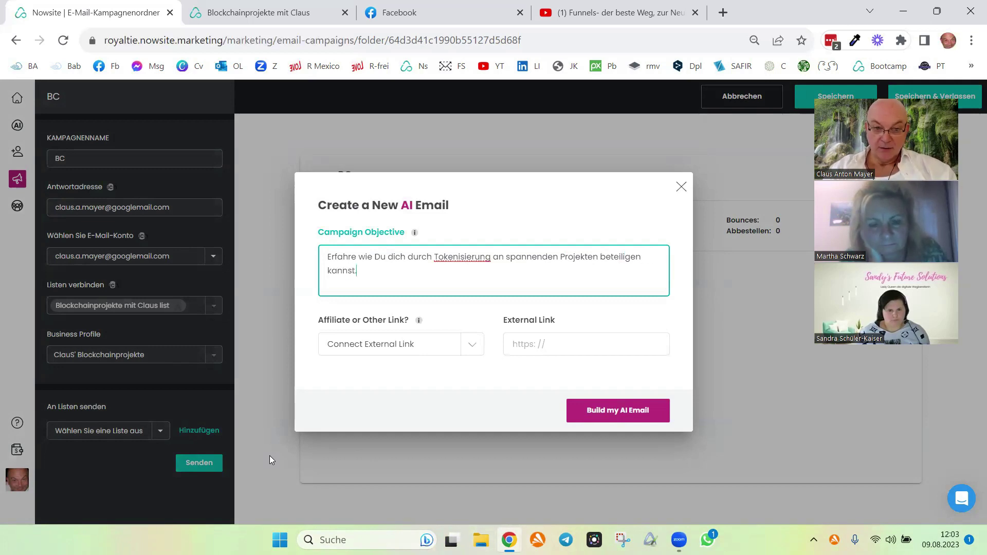
Extend the new email's campaign objective with the sentence "Erläutere was Tokenisierung ist".
{"action": "type", "text": ". Erlä"}
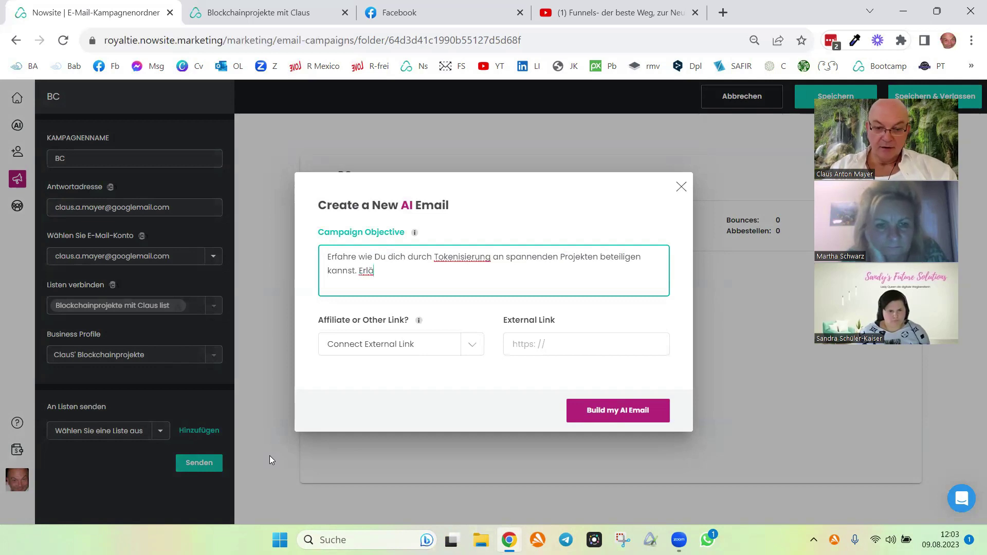
{"action": "key", "text": "BackSpace"}
{"action": "key", "text": "BackSpace"}
{"action": "type", "text": "Erläutere"}
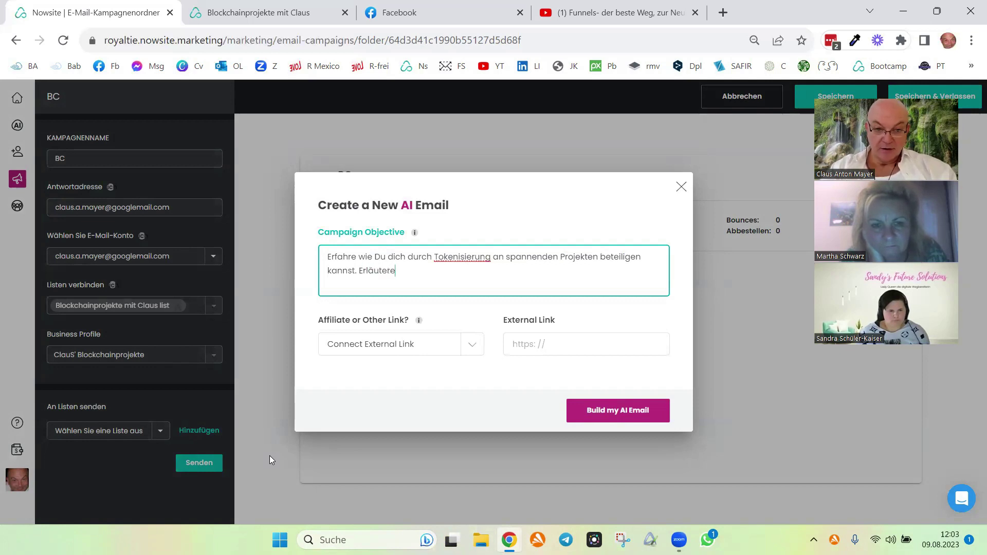
{"action": "type", "text": " was Tokenisi"}
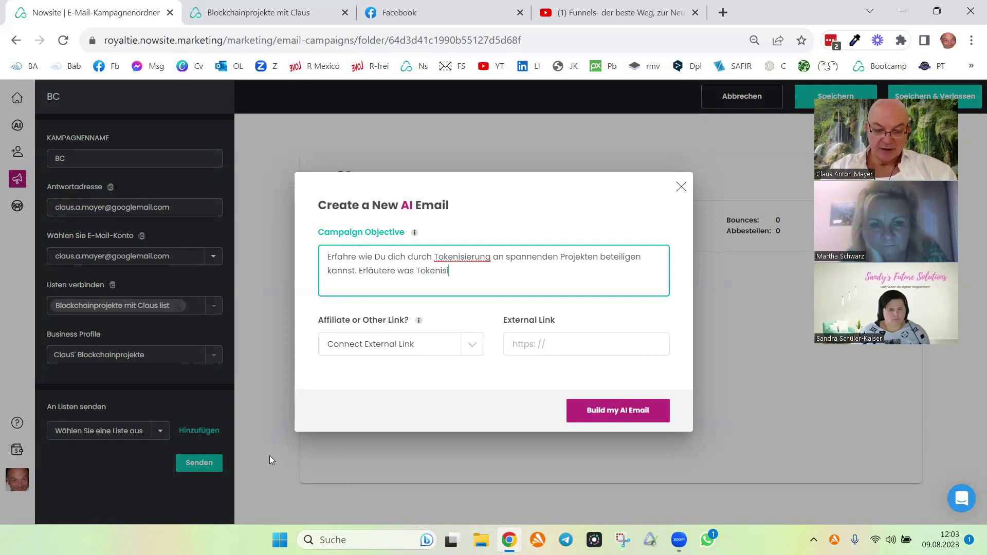
{"action": "type", "text": "erung ist"}
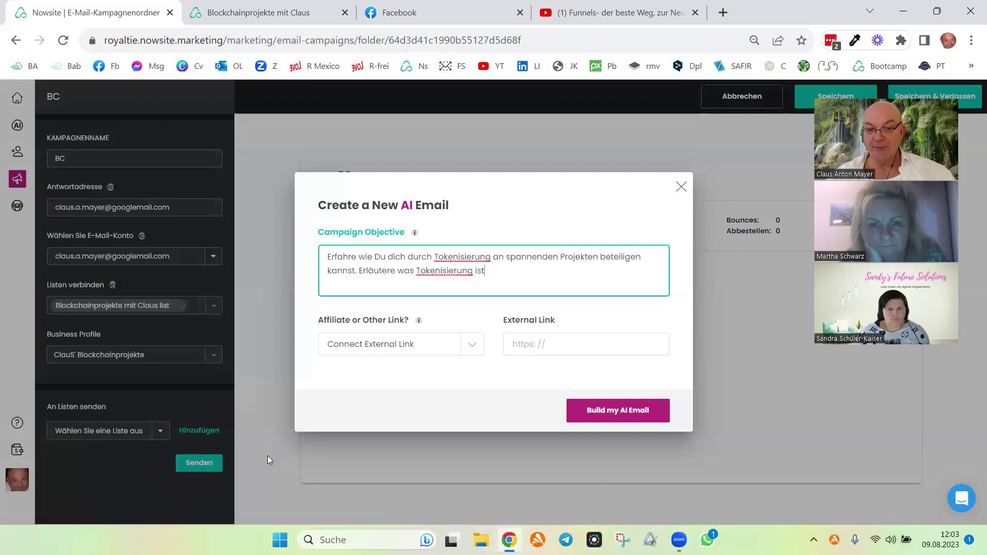
Build the new AI email with the link type Connect External Link and the external link left empty.
{"action": "left_click", "coordinate": [546, 344]}
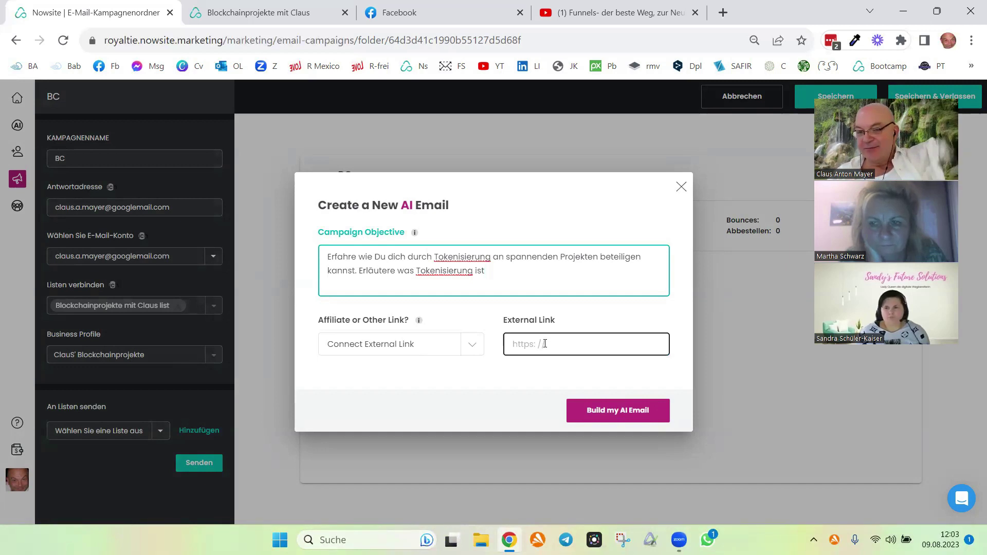
{"action": "left_click", "coordinate": [470, 346]}
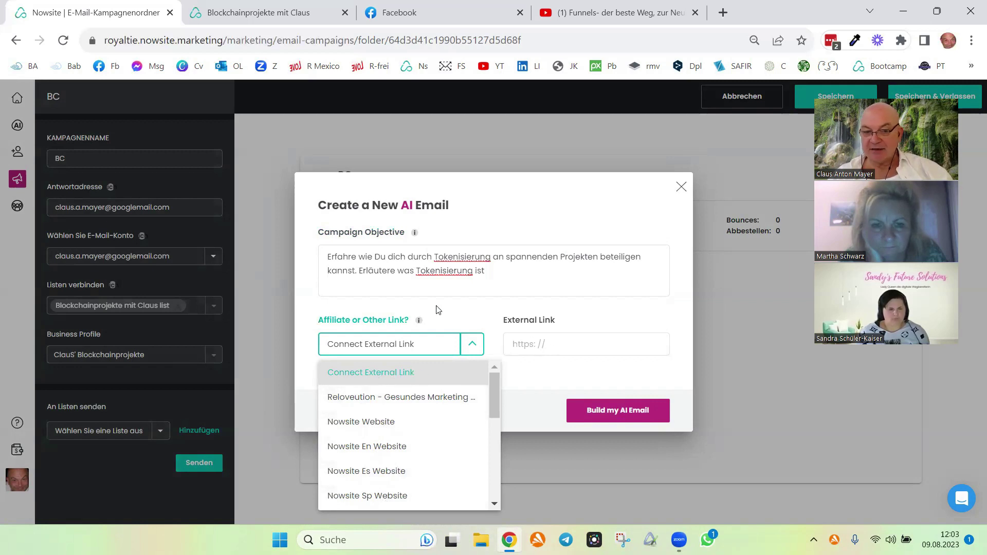
{"action": "left_click", "coordinate": [462, 314]}
{"action": "left_click", "coordinate": [543, 347]}
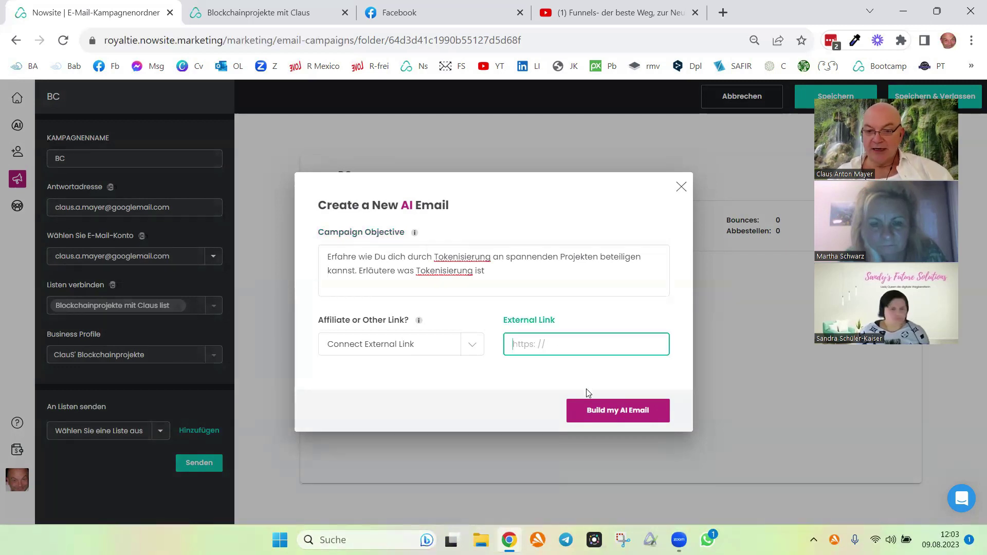
{"action": "left_click", "coordinate": [610, 414]}
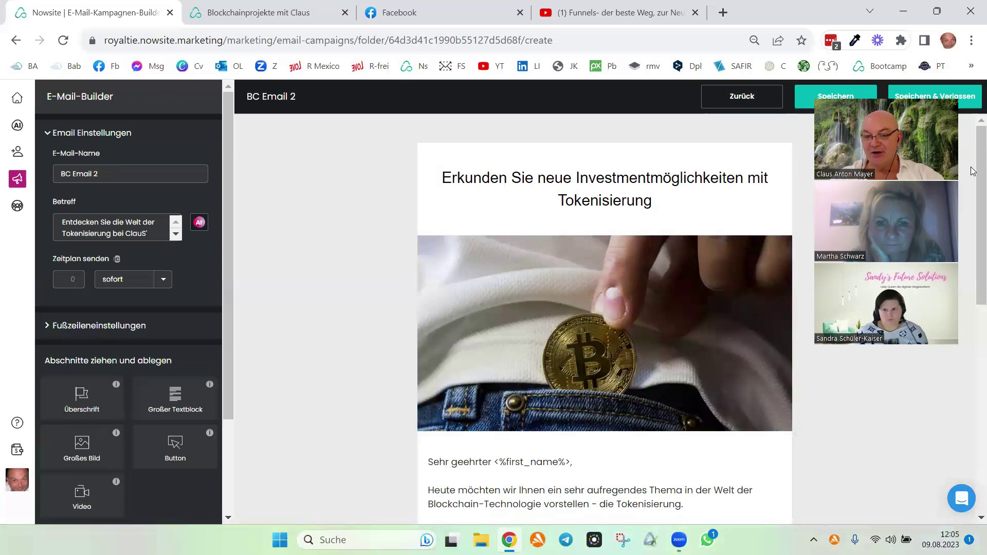
Review the generated tokenization email's body text through to its "Mehr erfahren" section.
{"action": "scroll", "coordinate": [973, 262], "scroll_direction": "down", "scroll_amount": 5}
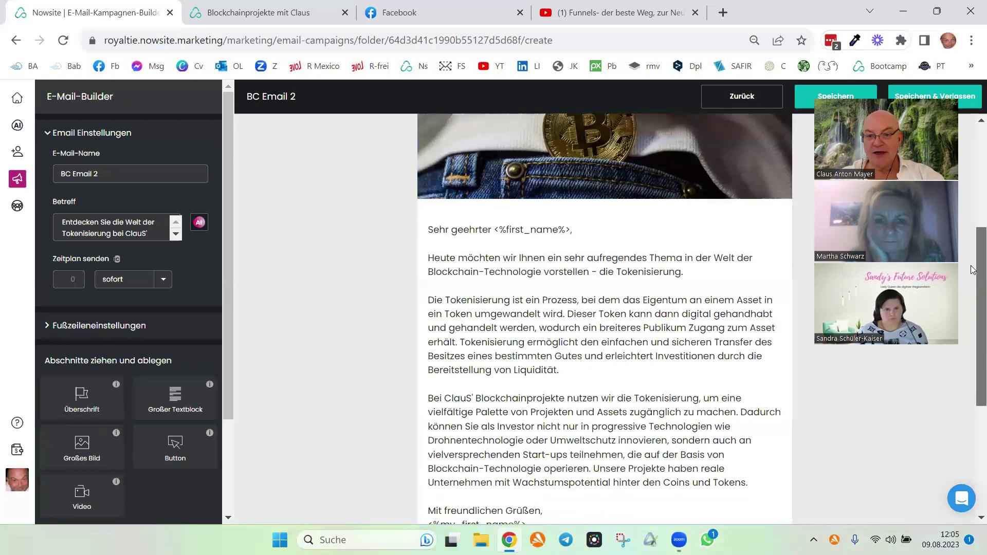
{"action": "scroll", "coordinate": [972, 269], "scroll_direction": "down", "scroll_amount": 1}
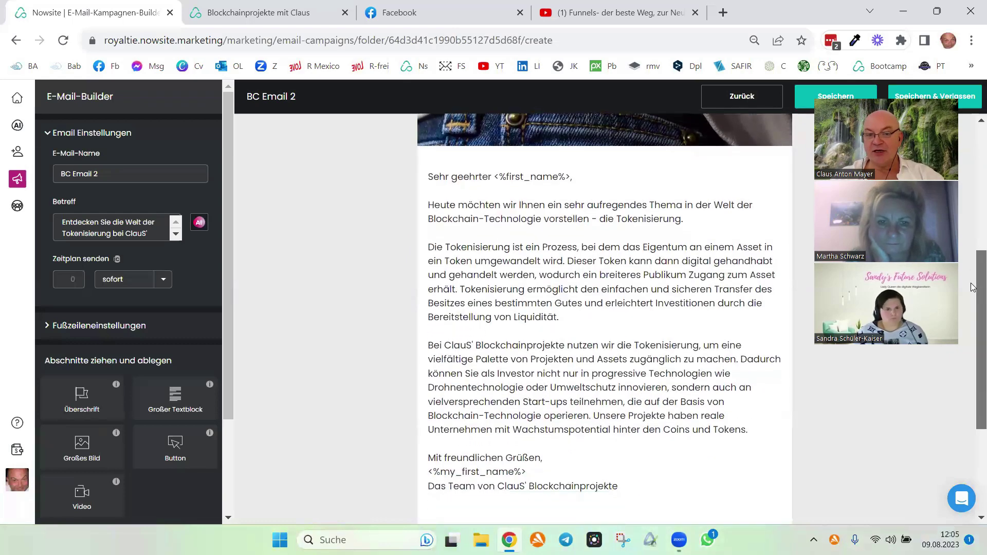
{"action": "scroll", "coordinate": [973, 286], "scroll_direction": "down", "scroll_amount": 1}
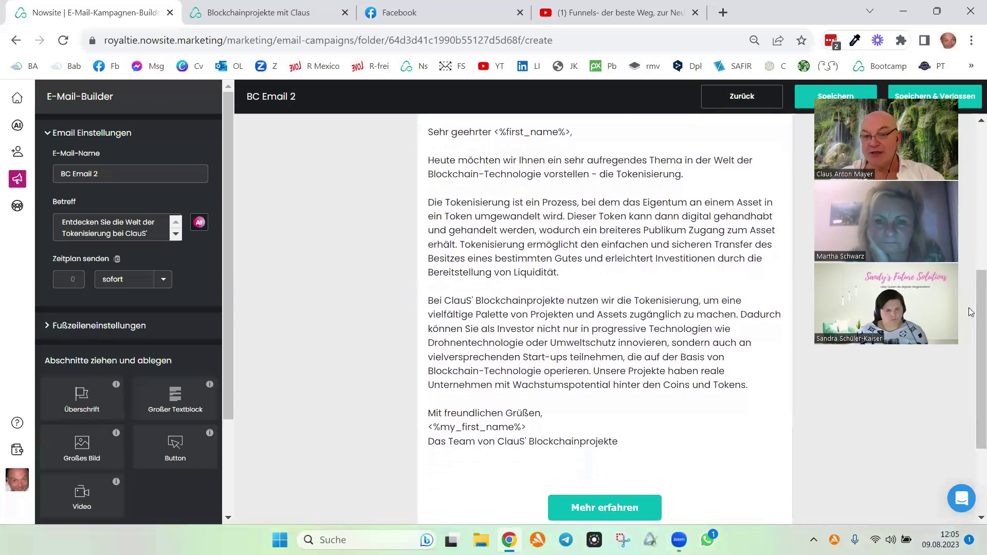
{"action": "left_click", "coordinate": [722, 203]}
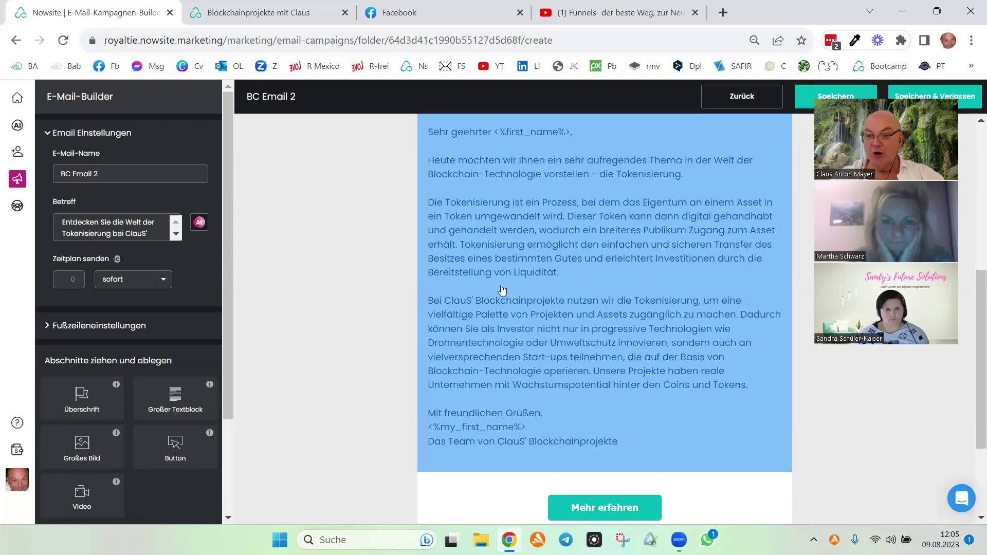
{"action": "left_click", "coordinate": [404, 289]}
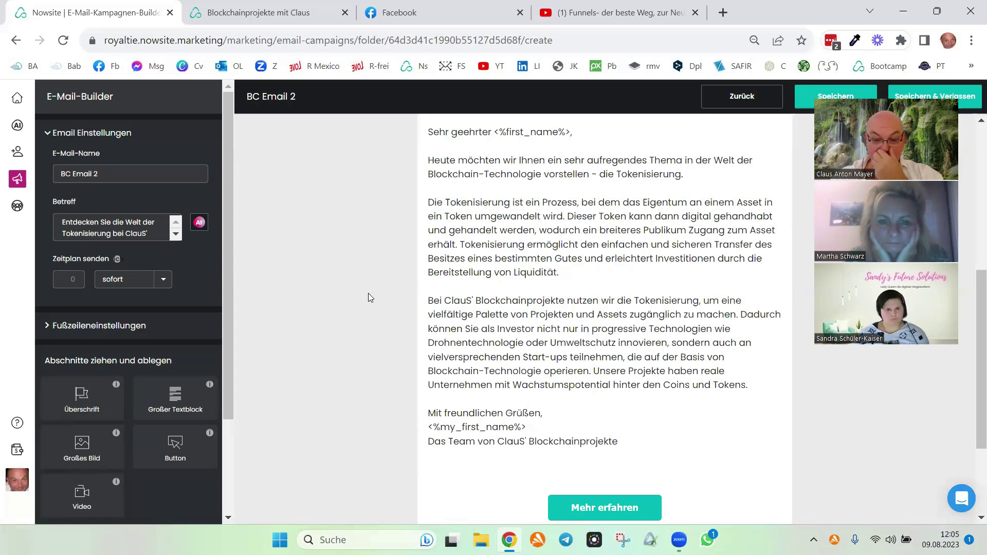
{"action": "left_click", "coordinate": [538, 261]}
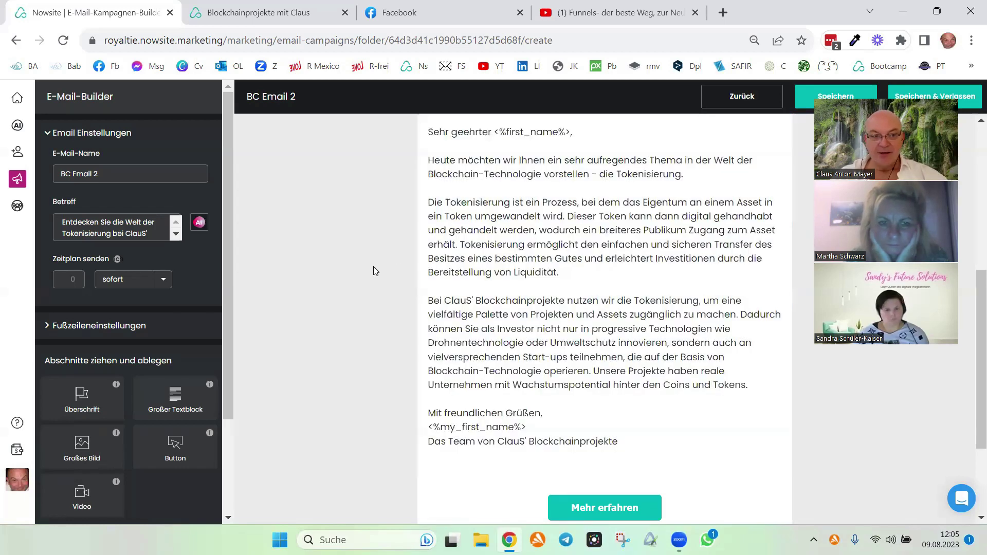
Set the send schedule of BC Email 2 to 20 with the unit "protokoll)".
{"action": "left_click", "coordinate": [163, 281]}
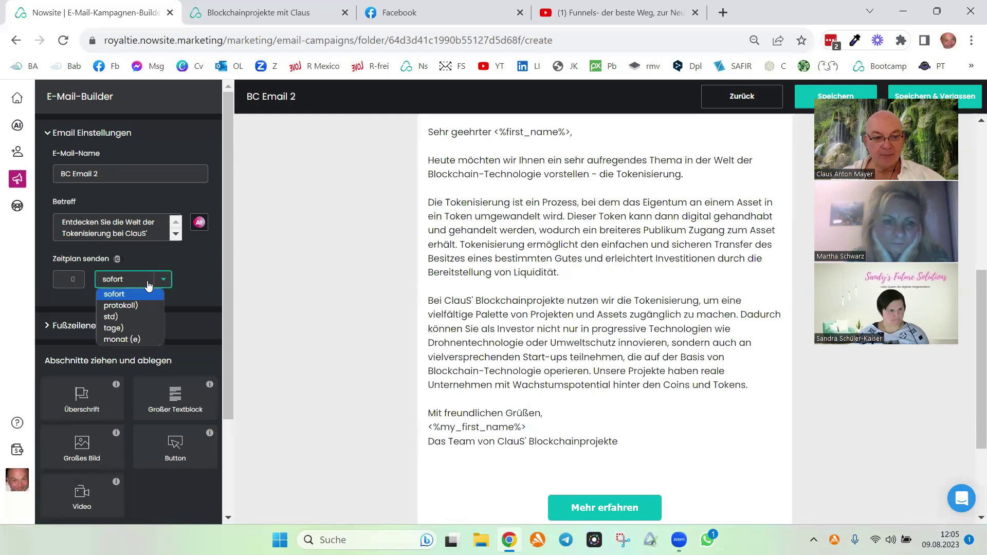
{"action": "left_click", "coordinate": [119, 305]}
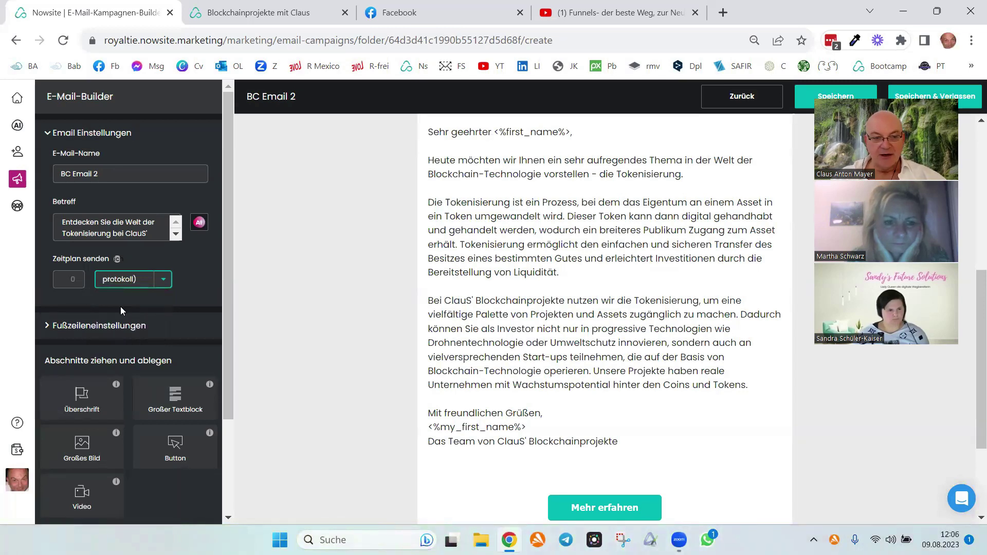
{"action": "left_click", "coordinate": [71, 279]}
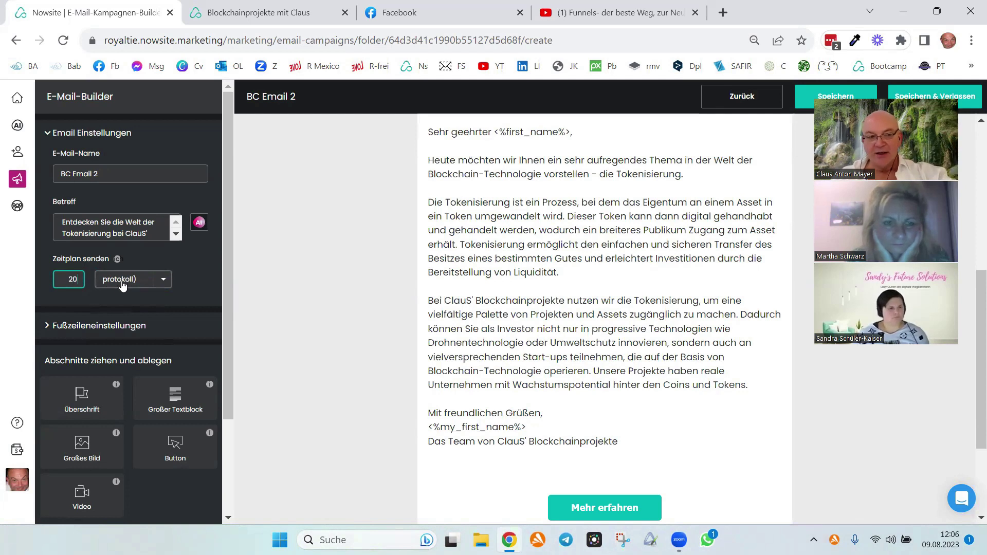
Set the send schedule of BC Email 2 to 2 "tage)" and save the email.
{"action": "left_click", "coordinate": [164, 282]}
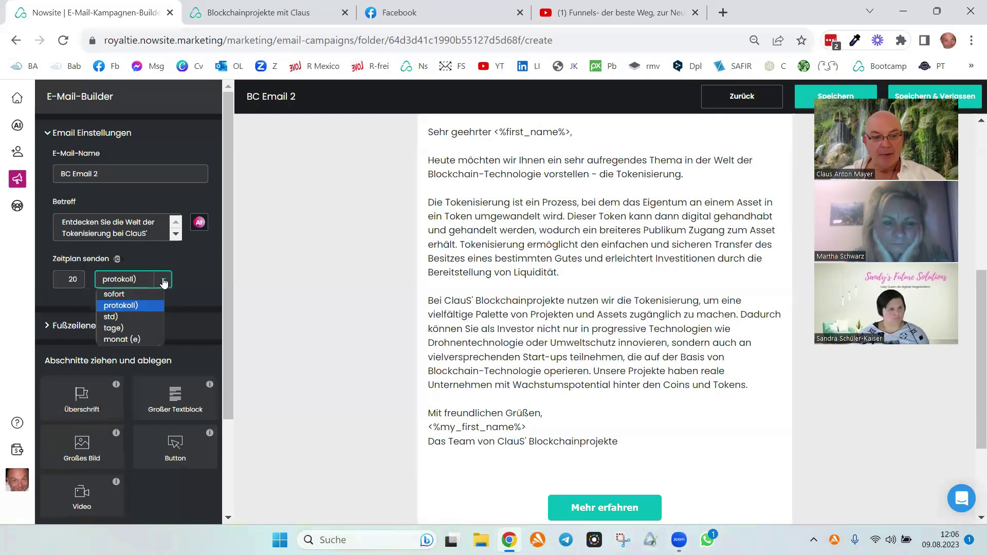
{"action": "left_click", "coordinate": [116, 329]}
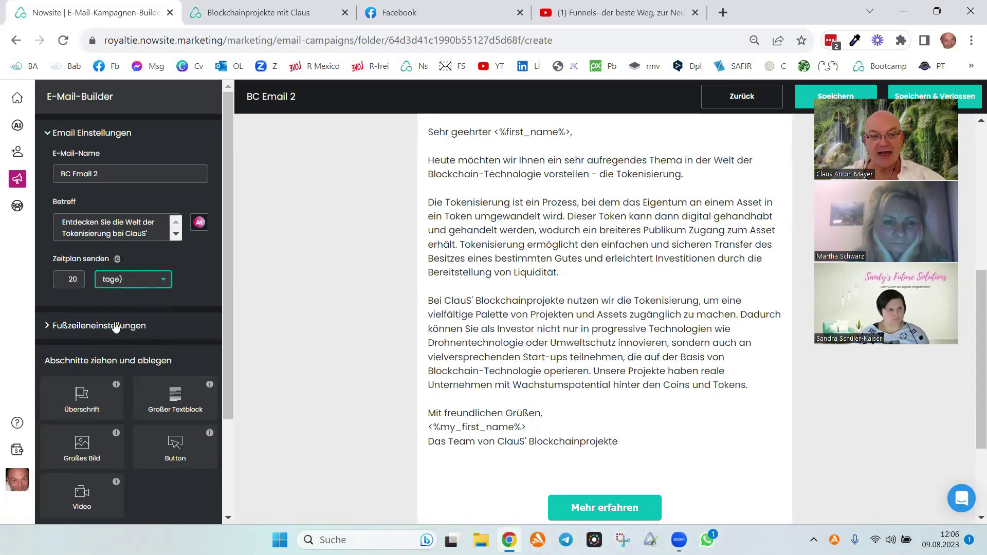
{"action": "double_click", "coordinate": [67, 280]}
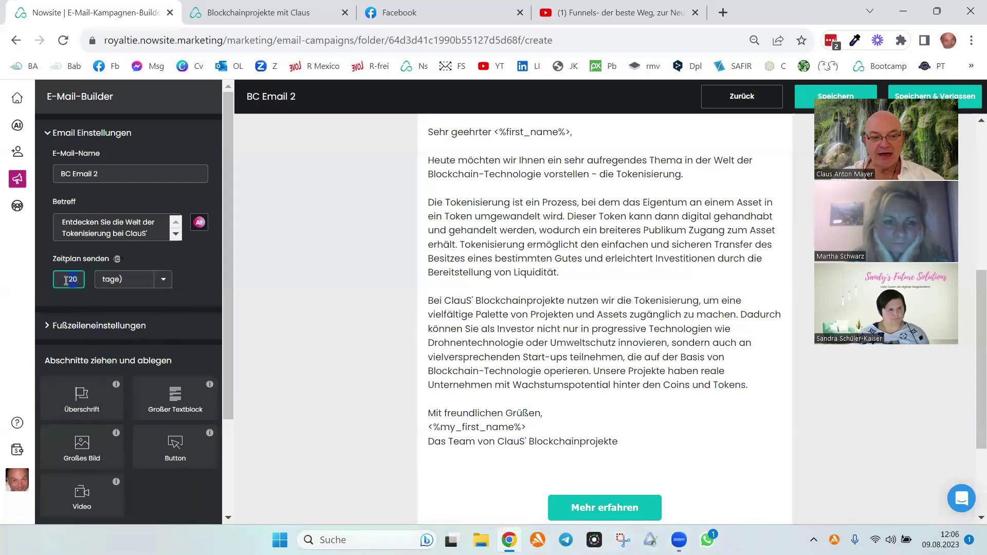
{"action": "type", "text": "2"}
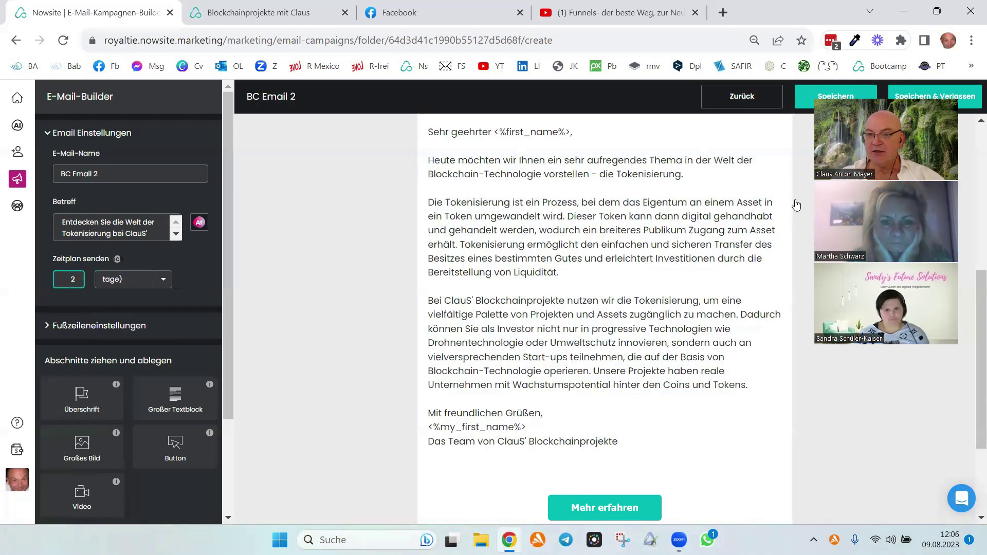
{"action": "left_click", "coordinate": [839, 97]}
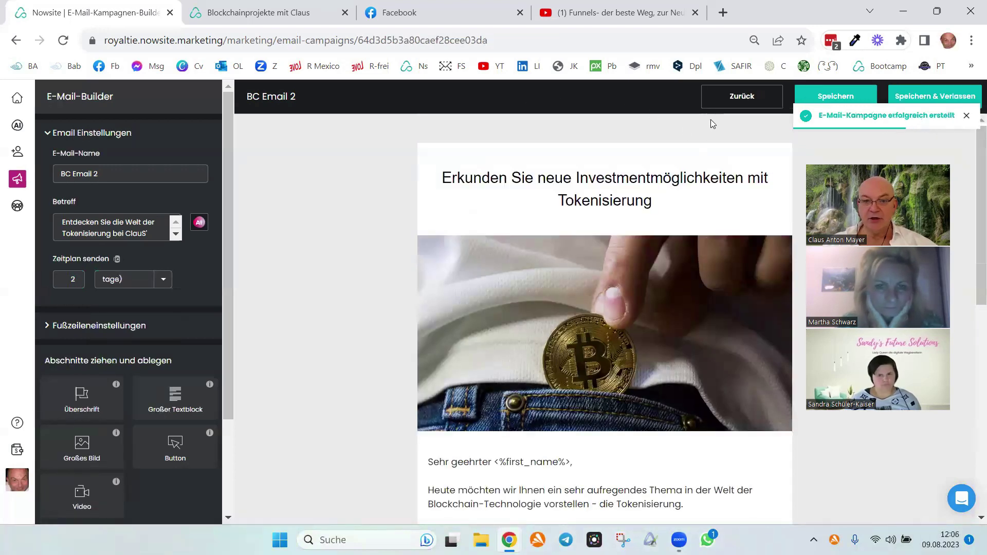
Open BC Email from the BC campaign for editing and generate an AI subject line with the prompt "spektakulärer".
{"action": "left_click", "coordinate": [723, 101]}
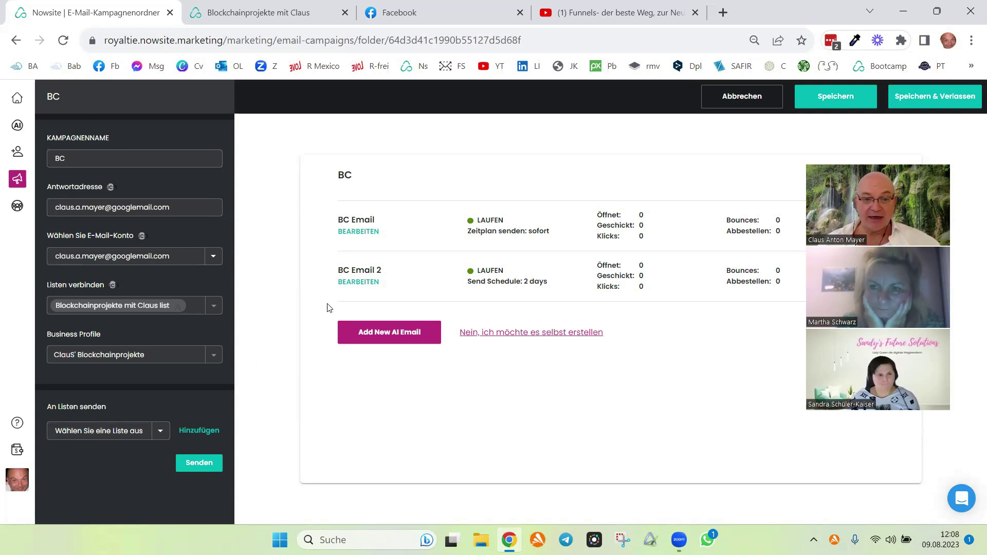
{"action": "left_click", "coordinate": [358, 230]}
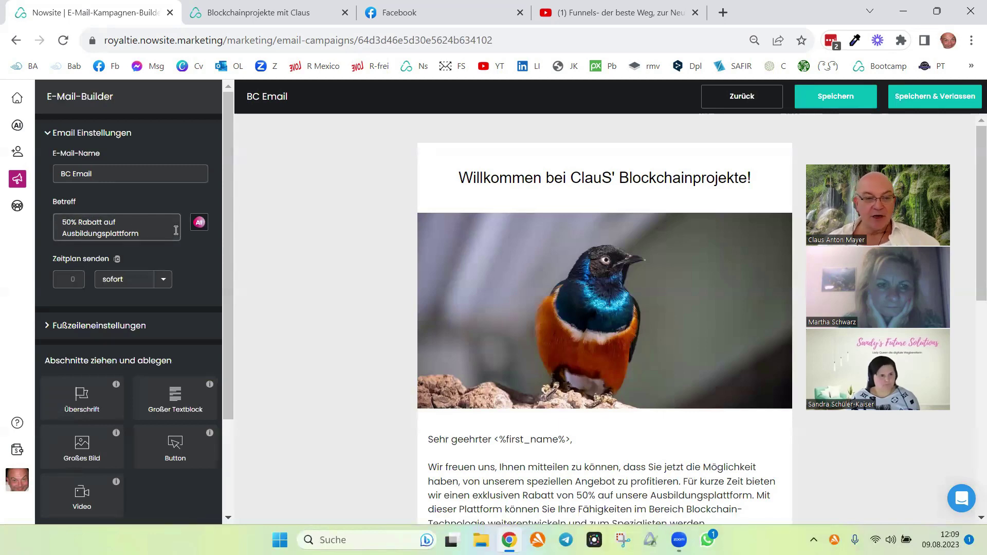
{"action": "left_click", "coordinate": [199, 222]}
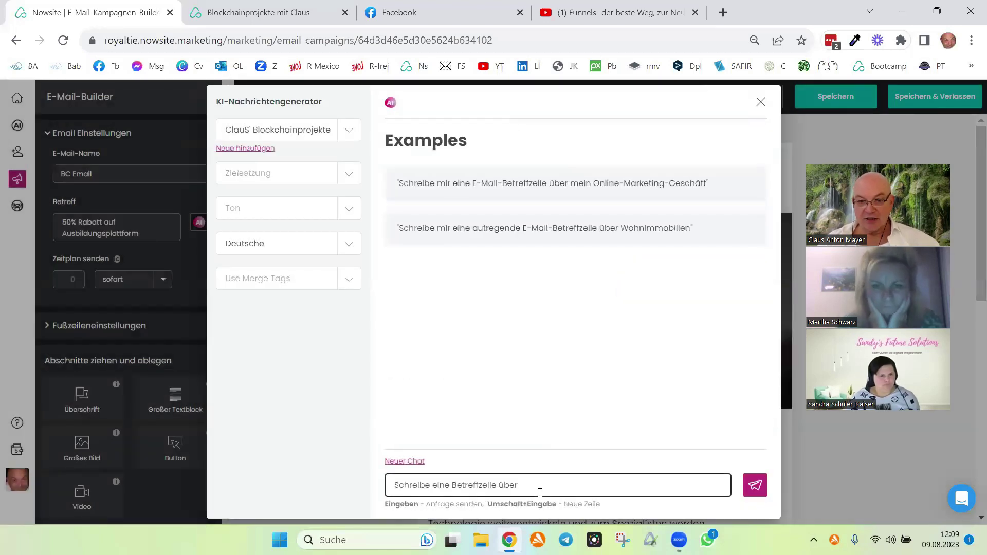
{"action": "left_click_drag", "start_coordinate": [540, 486], "coordinate": [330, 466]}
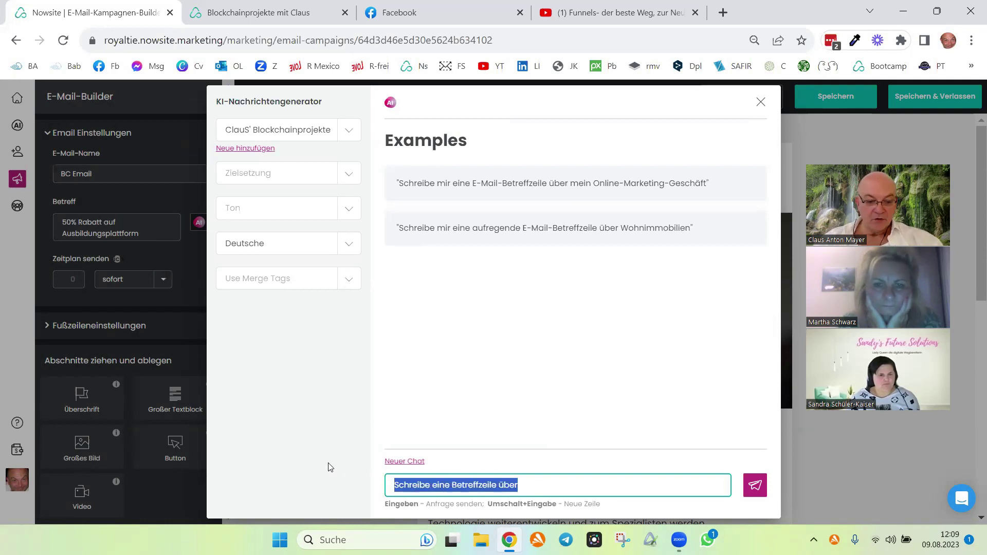
{"action": "type", "text": "s"}
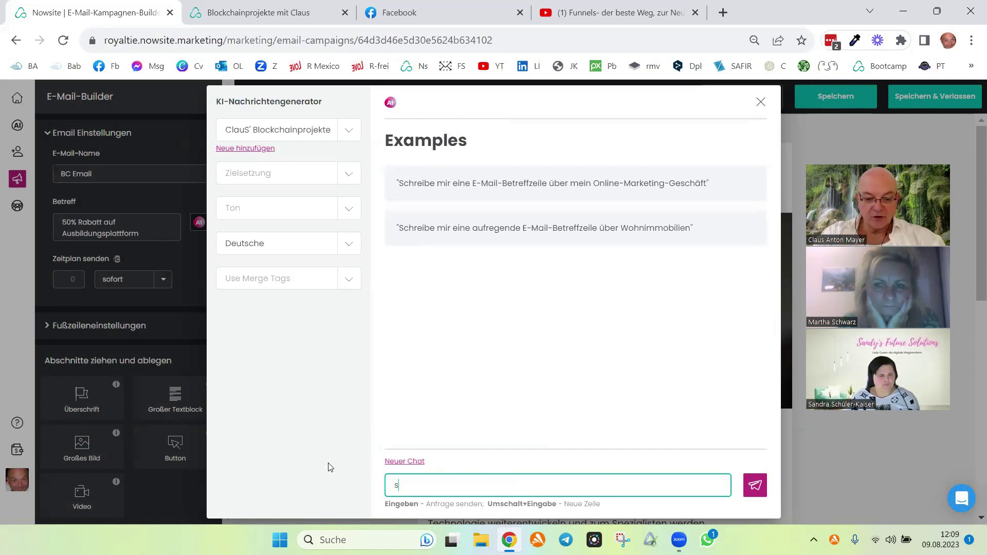
{"action": "type", "text": "pektakulärer"}
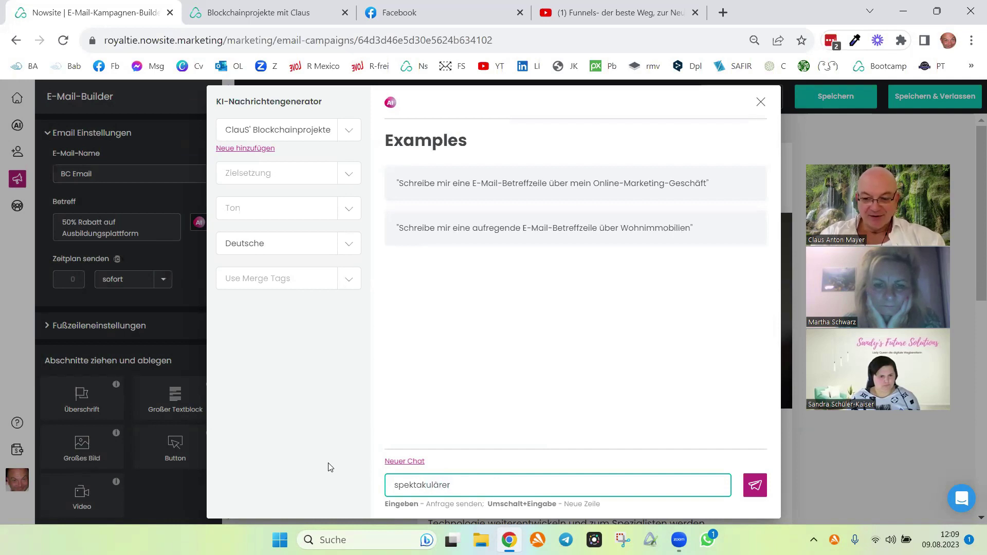
{"action": "key", "text": "Return"}
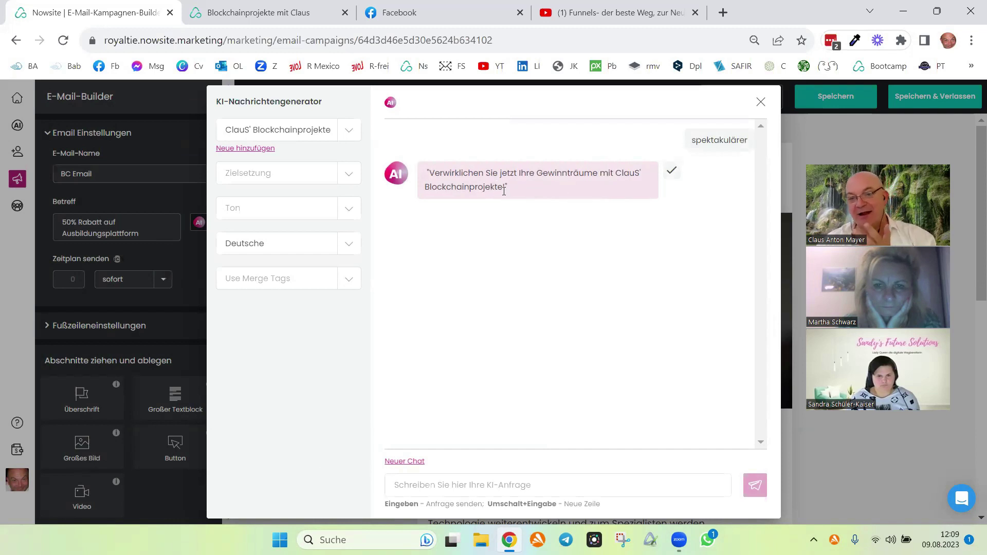
Examine the objective, tone, language and merge tag options of the AI message generator without changing any of them.
{"action": "left_click", "coordinate": [352, 179]}
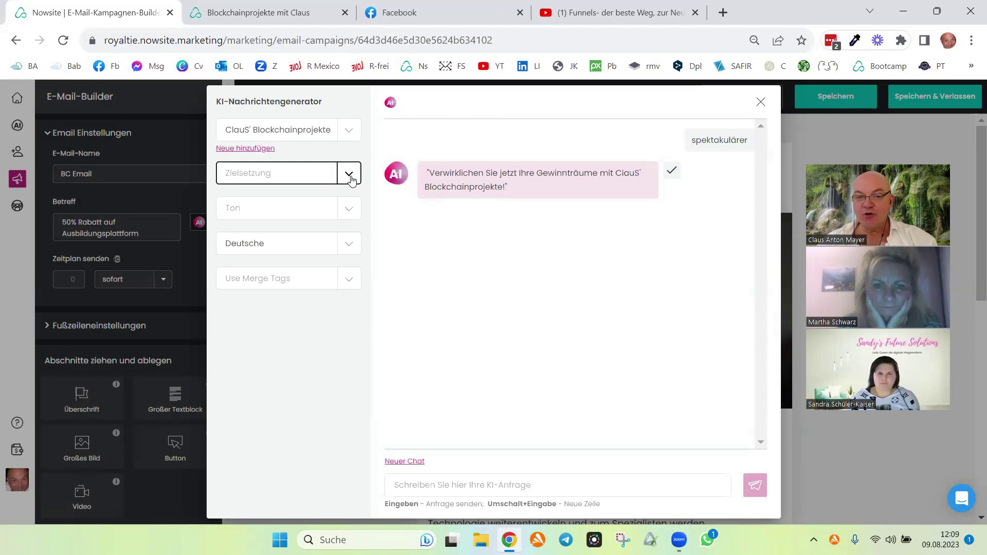
{"action": "left_click", "coordinate": [351, 176]}
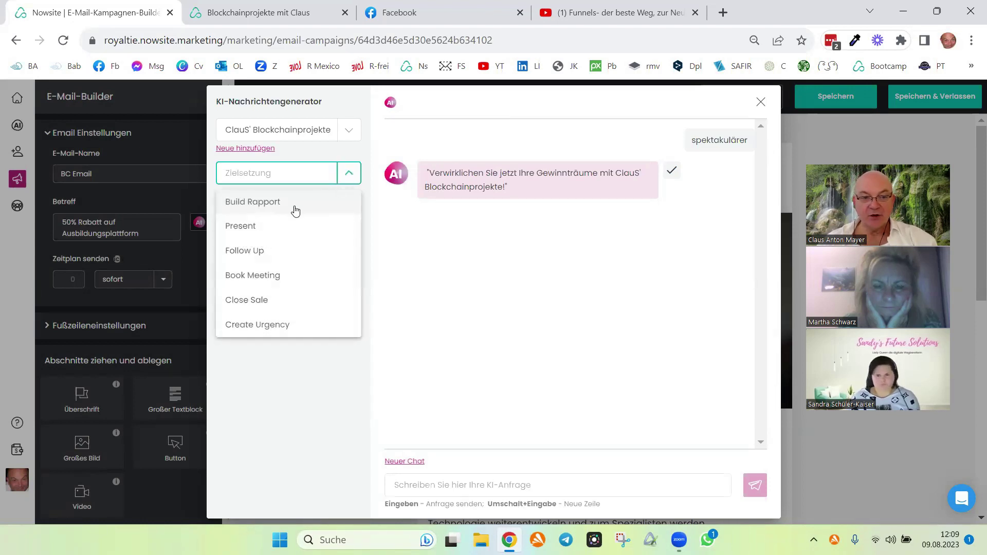
{"action": "left_click", "coordinate": [351, 177]}
{"action": "left_click", "coordinate": [346, 210]}
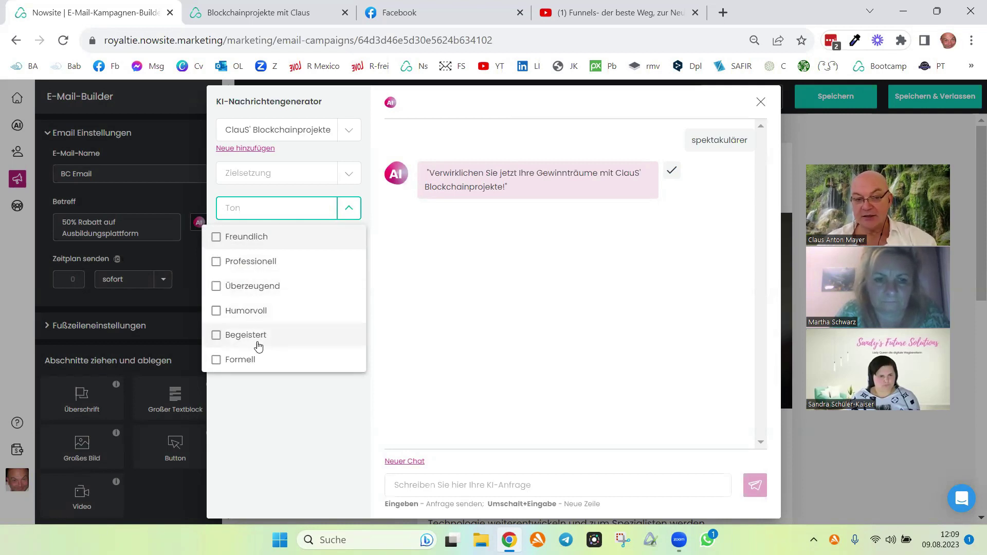
{"action": "left_click", "coordinate": [270, 399]}
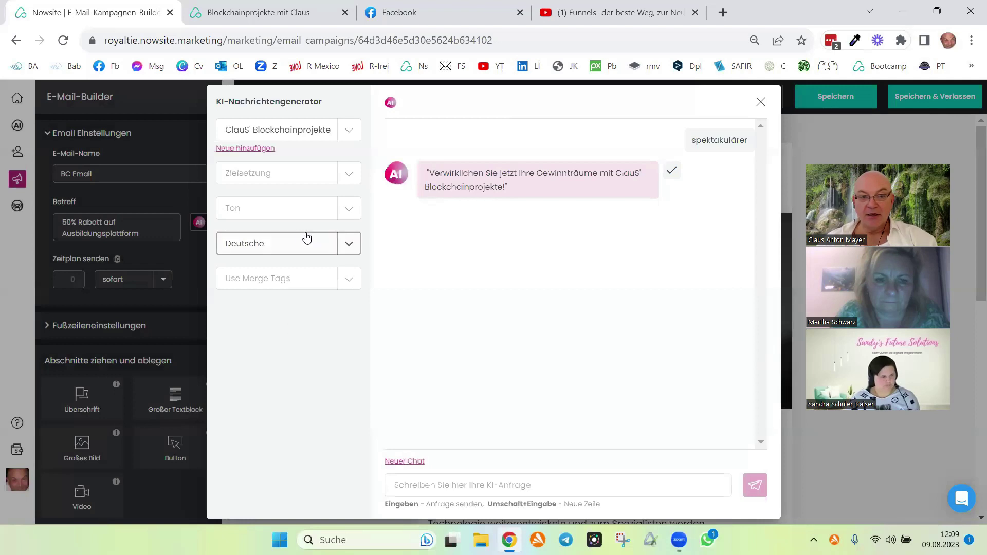
{"action": "left_click", "coordinate": [349, 247]}
{"action": "left_click", "coordinate": [349, 247]}
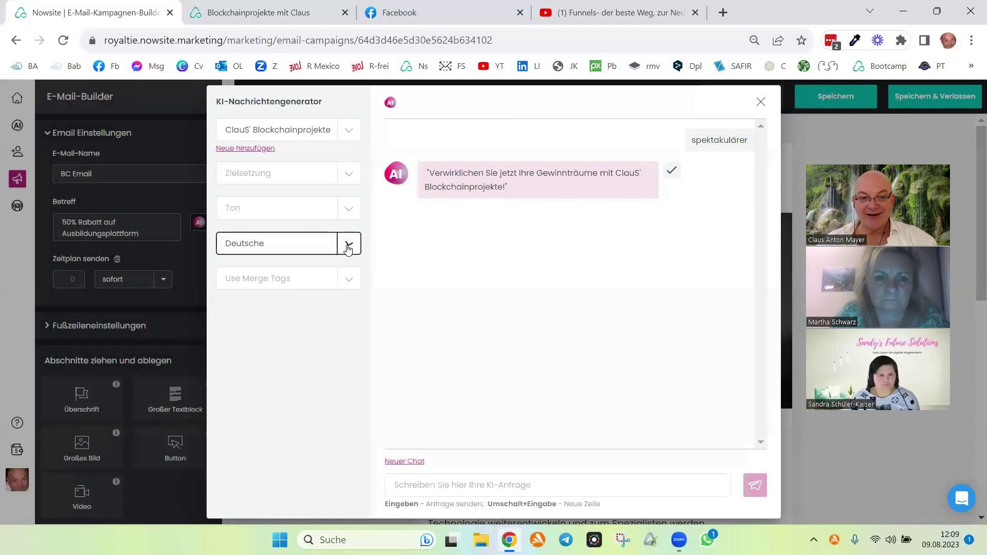
{"action": "left_click", "coordinate": [349, 280]}
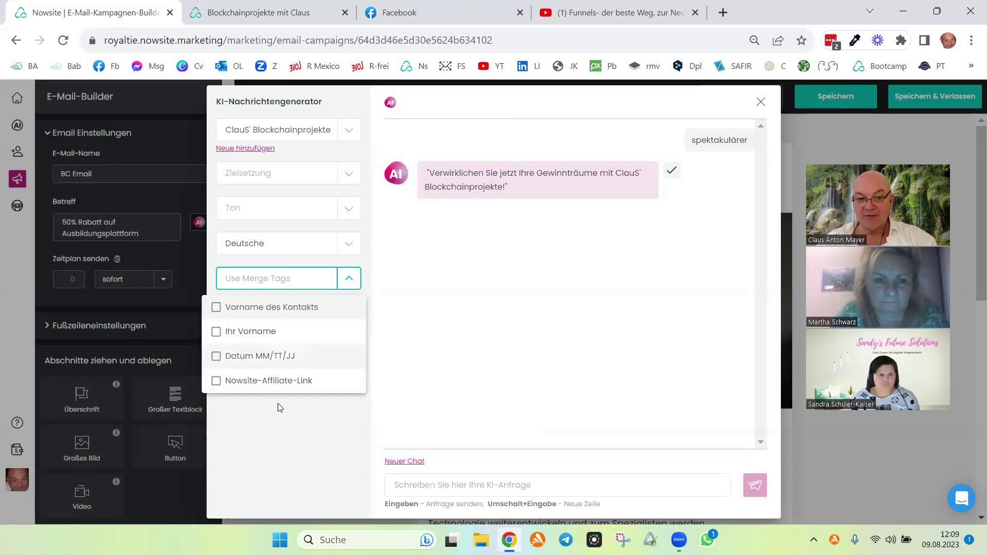
{"action": "left_click", "coordinate": [279, 431]}
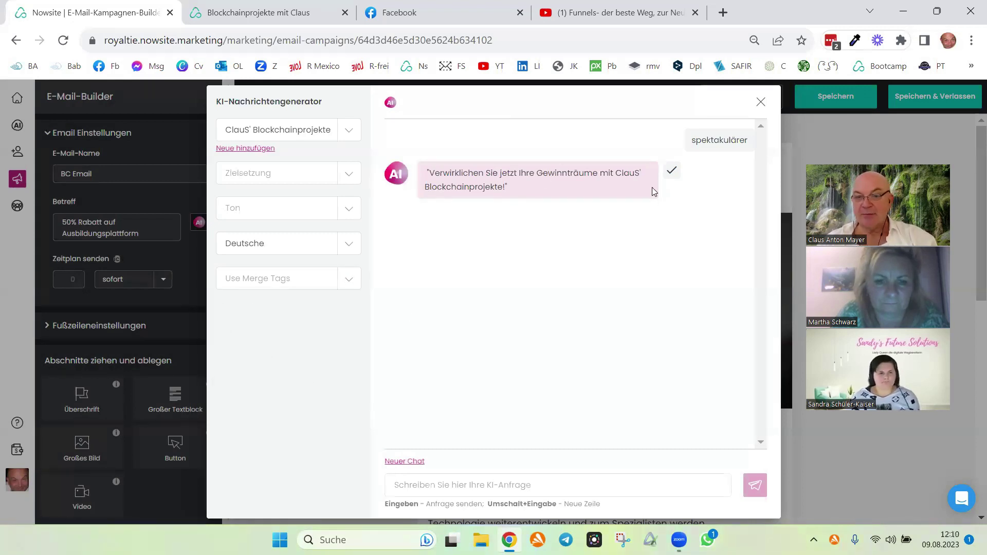
Apply the generated subject line "Verwirklichen Sie jetzt Ihre Gewinnträume mit ClauS' Blockchainprojekte!" to BC Email.
{"action": "left_click", "coordinate": [671, 170]}
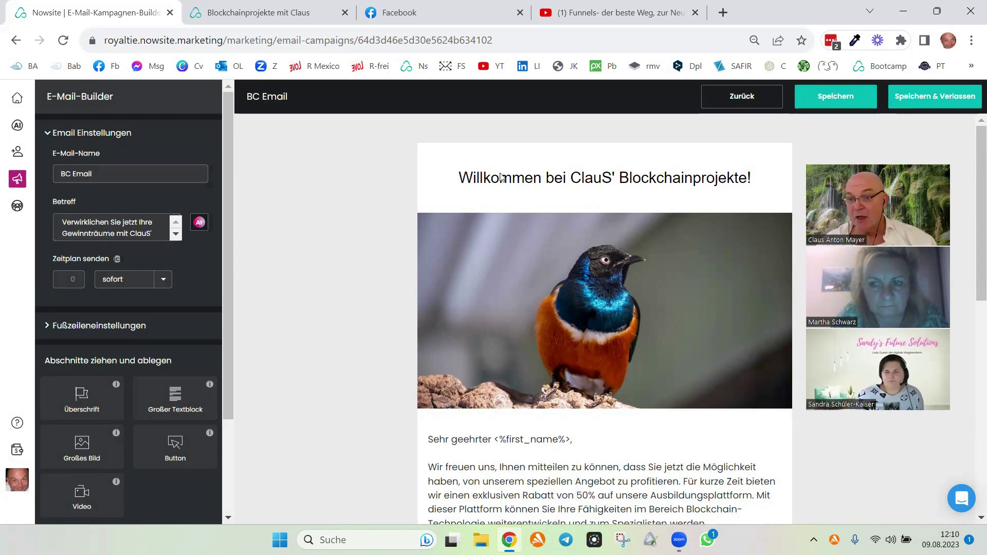
{"action": "left_click_drag", "start_coordinate": [972, 153], "coordinate": [973, 274]}
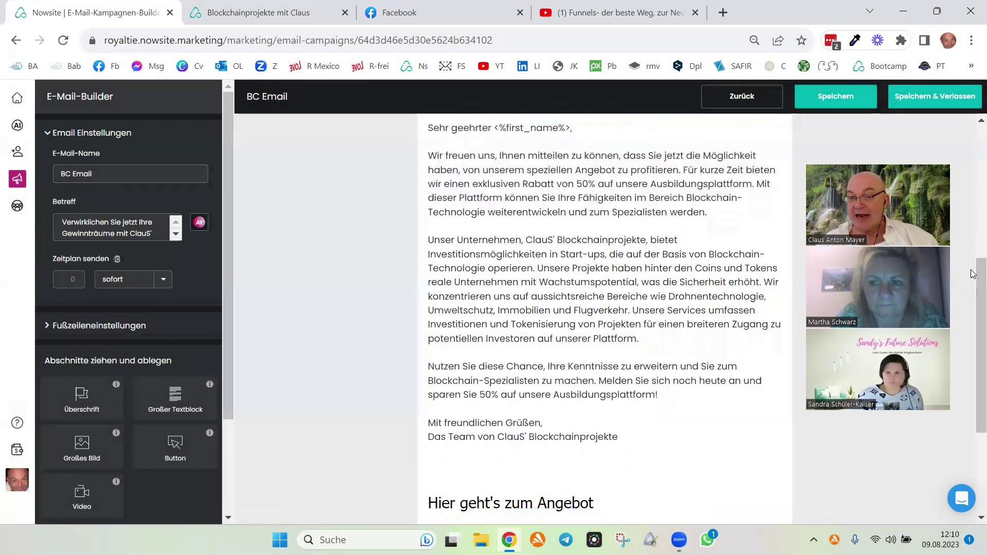